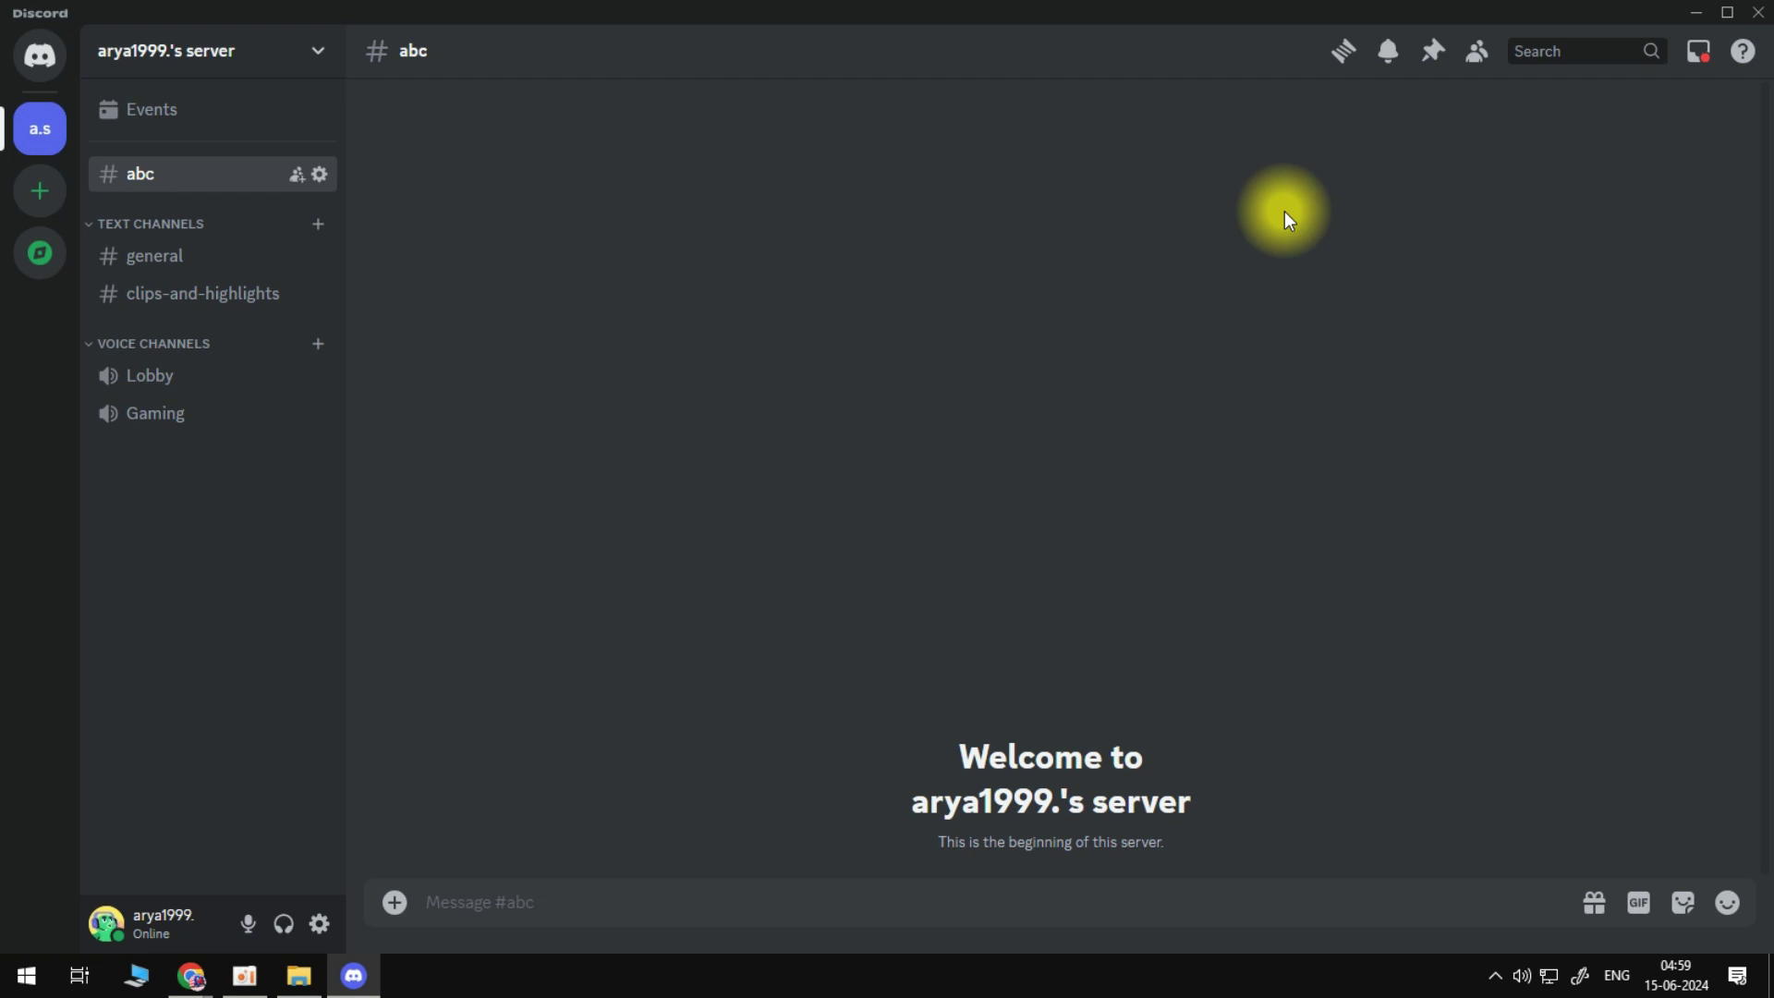
- Open the direct message conversation and play the voice message sent on June 15, pausing it partway
{"action": "left_click", "coordinate": [37, 194]}
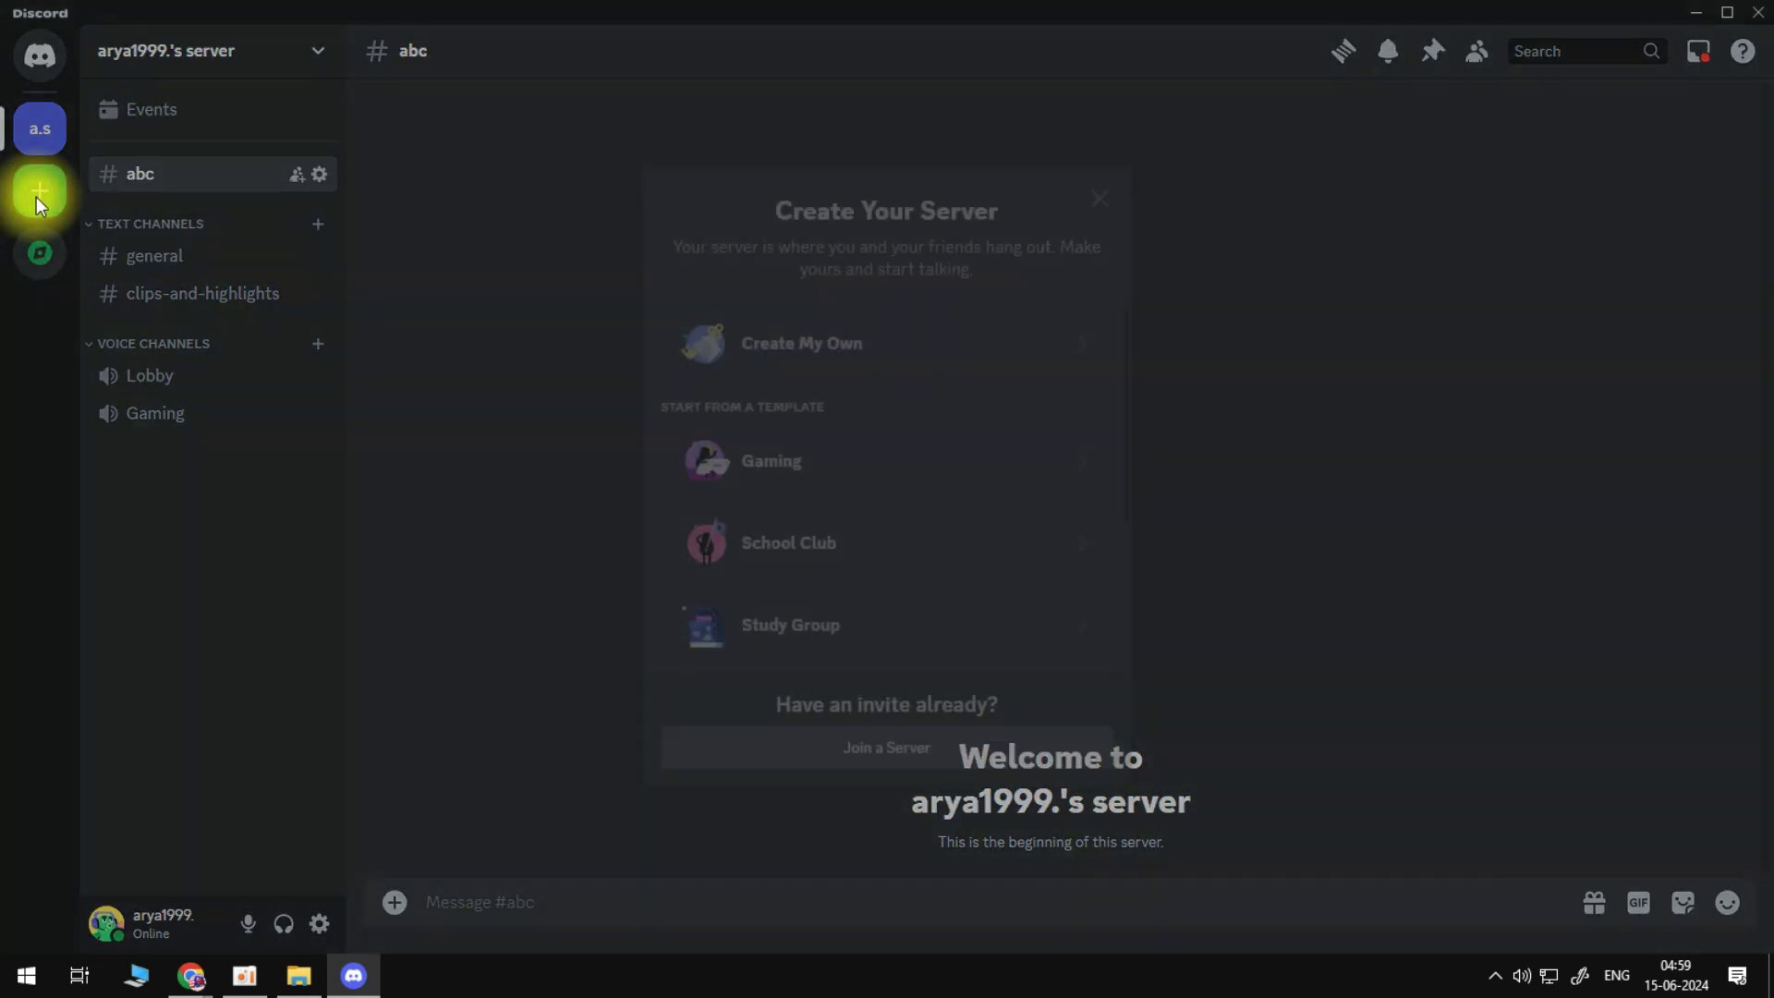
{"action": "left_click", "coordinate": [1416, 186]}
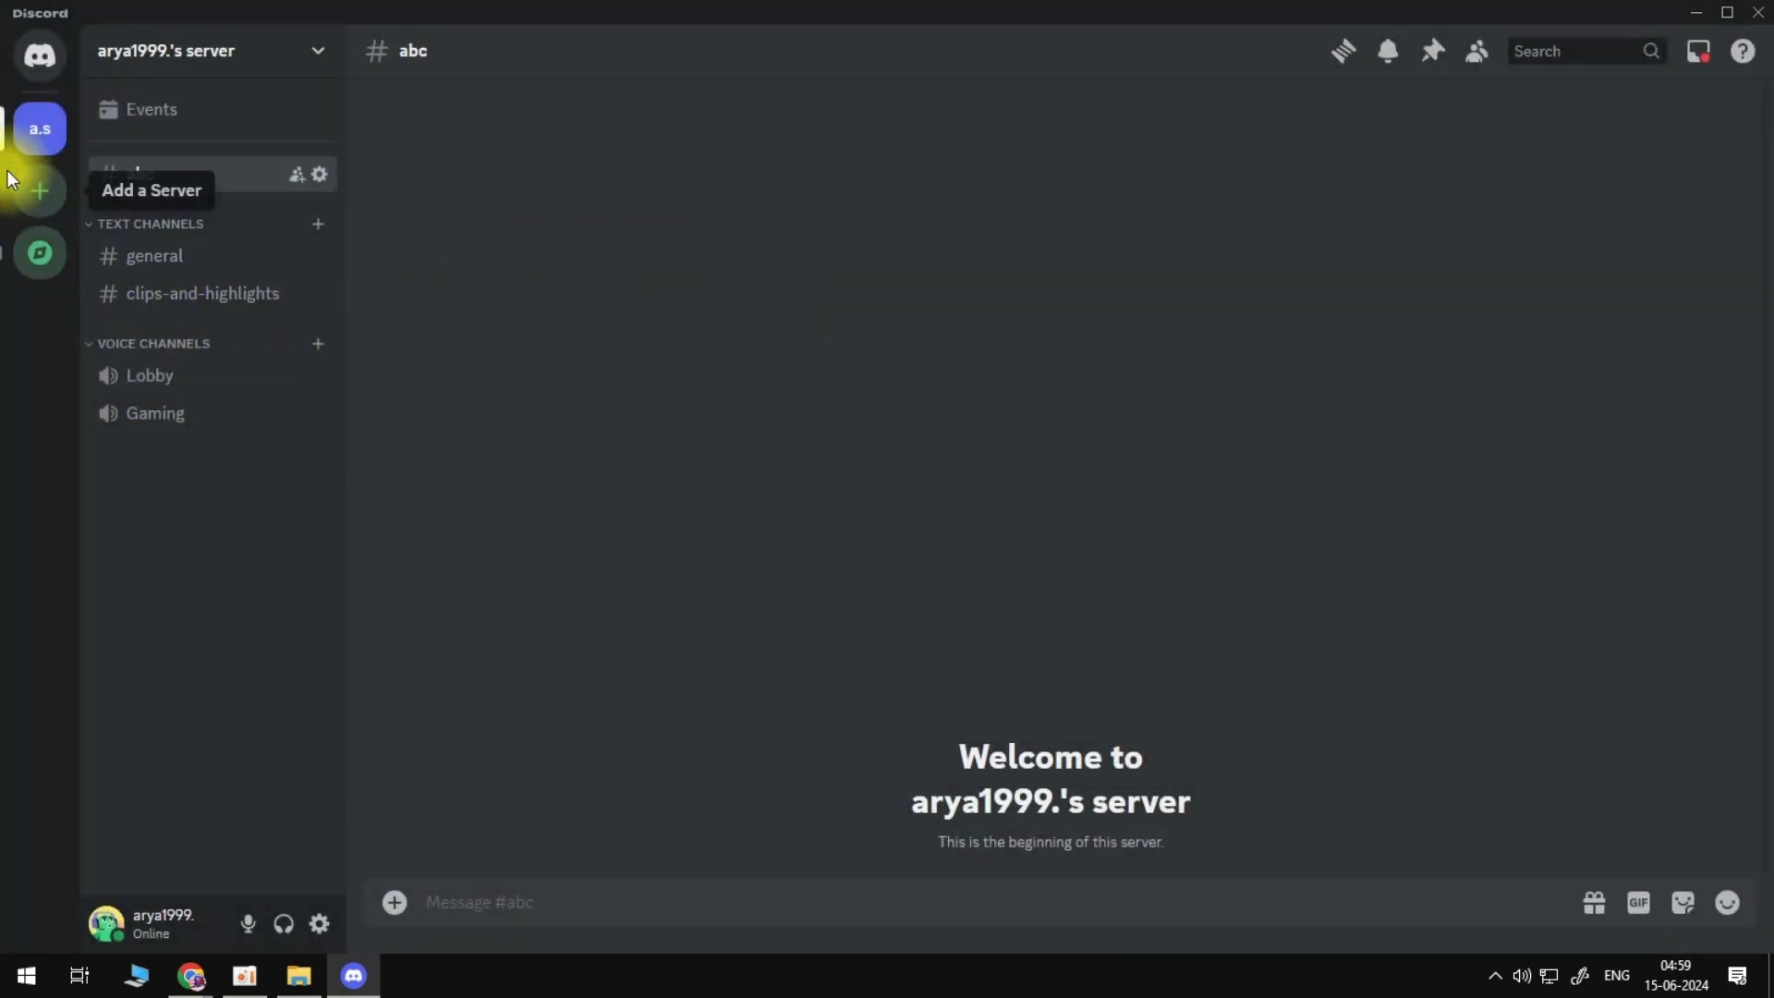
{"action": "left_click", "coordinate": [32, 64]}
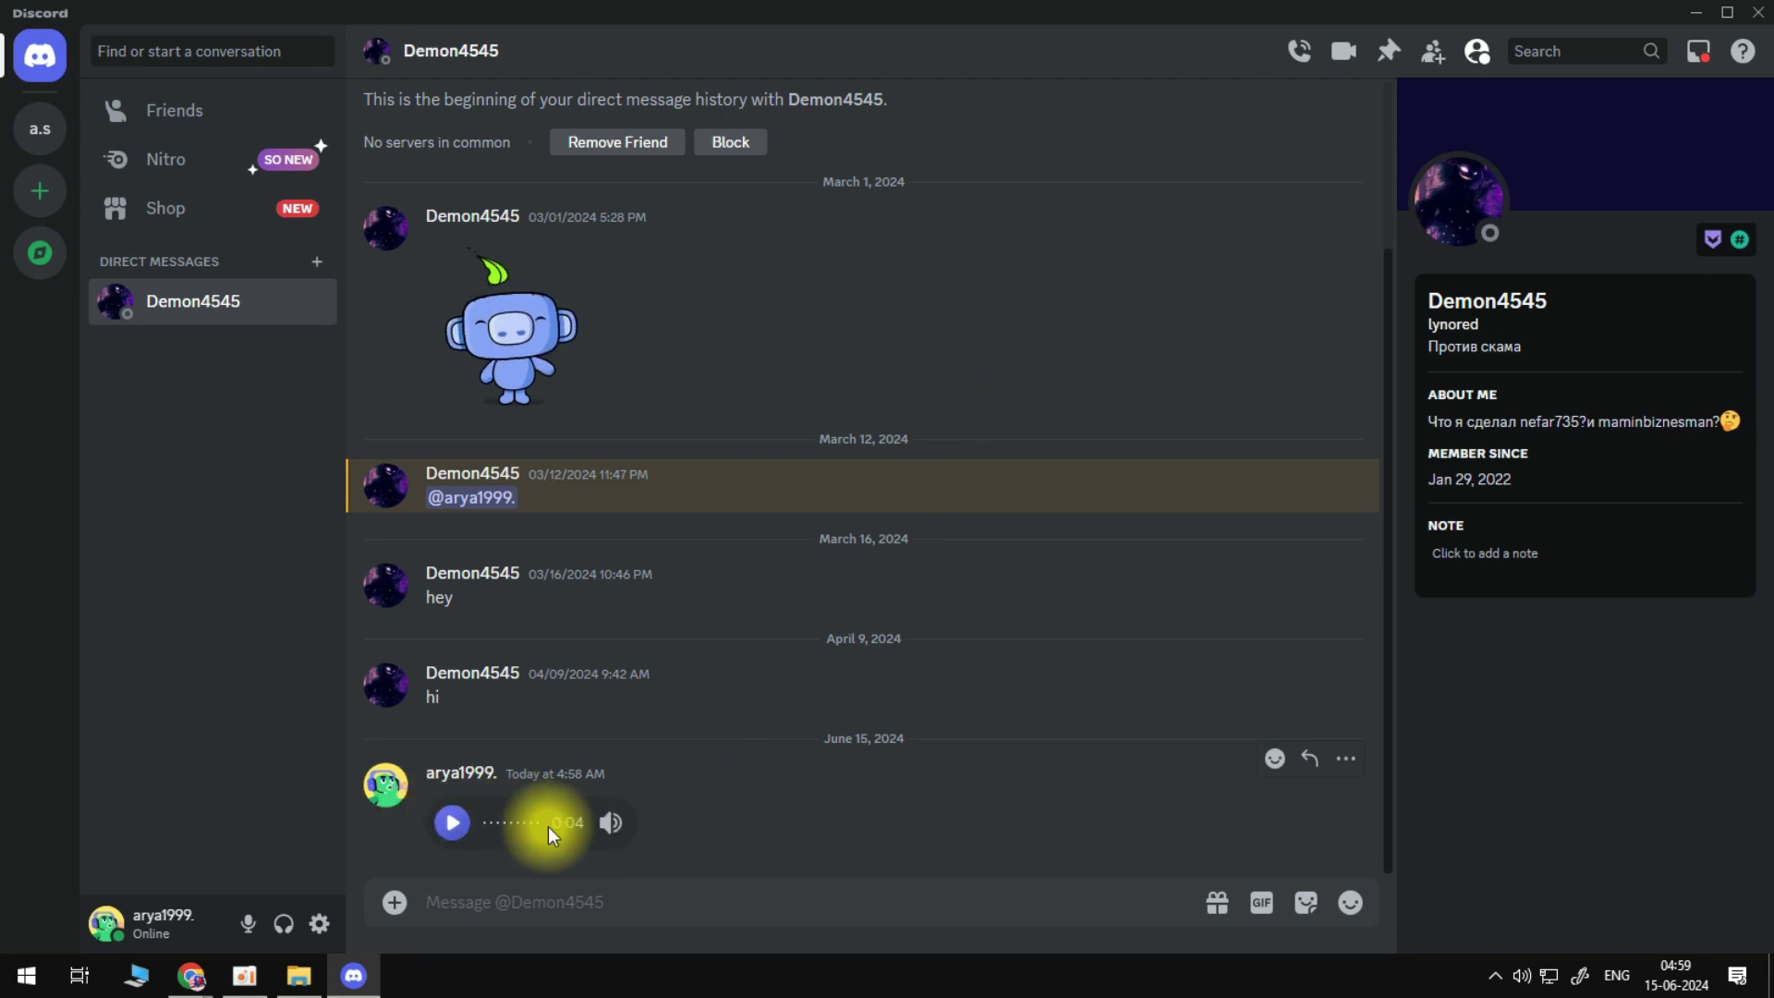
{"action": "left_click", "coordinate": [451, 824]}
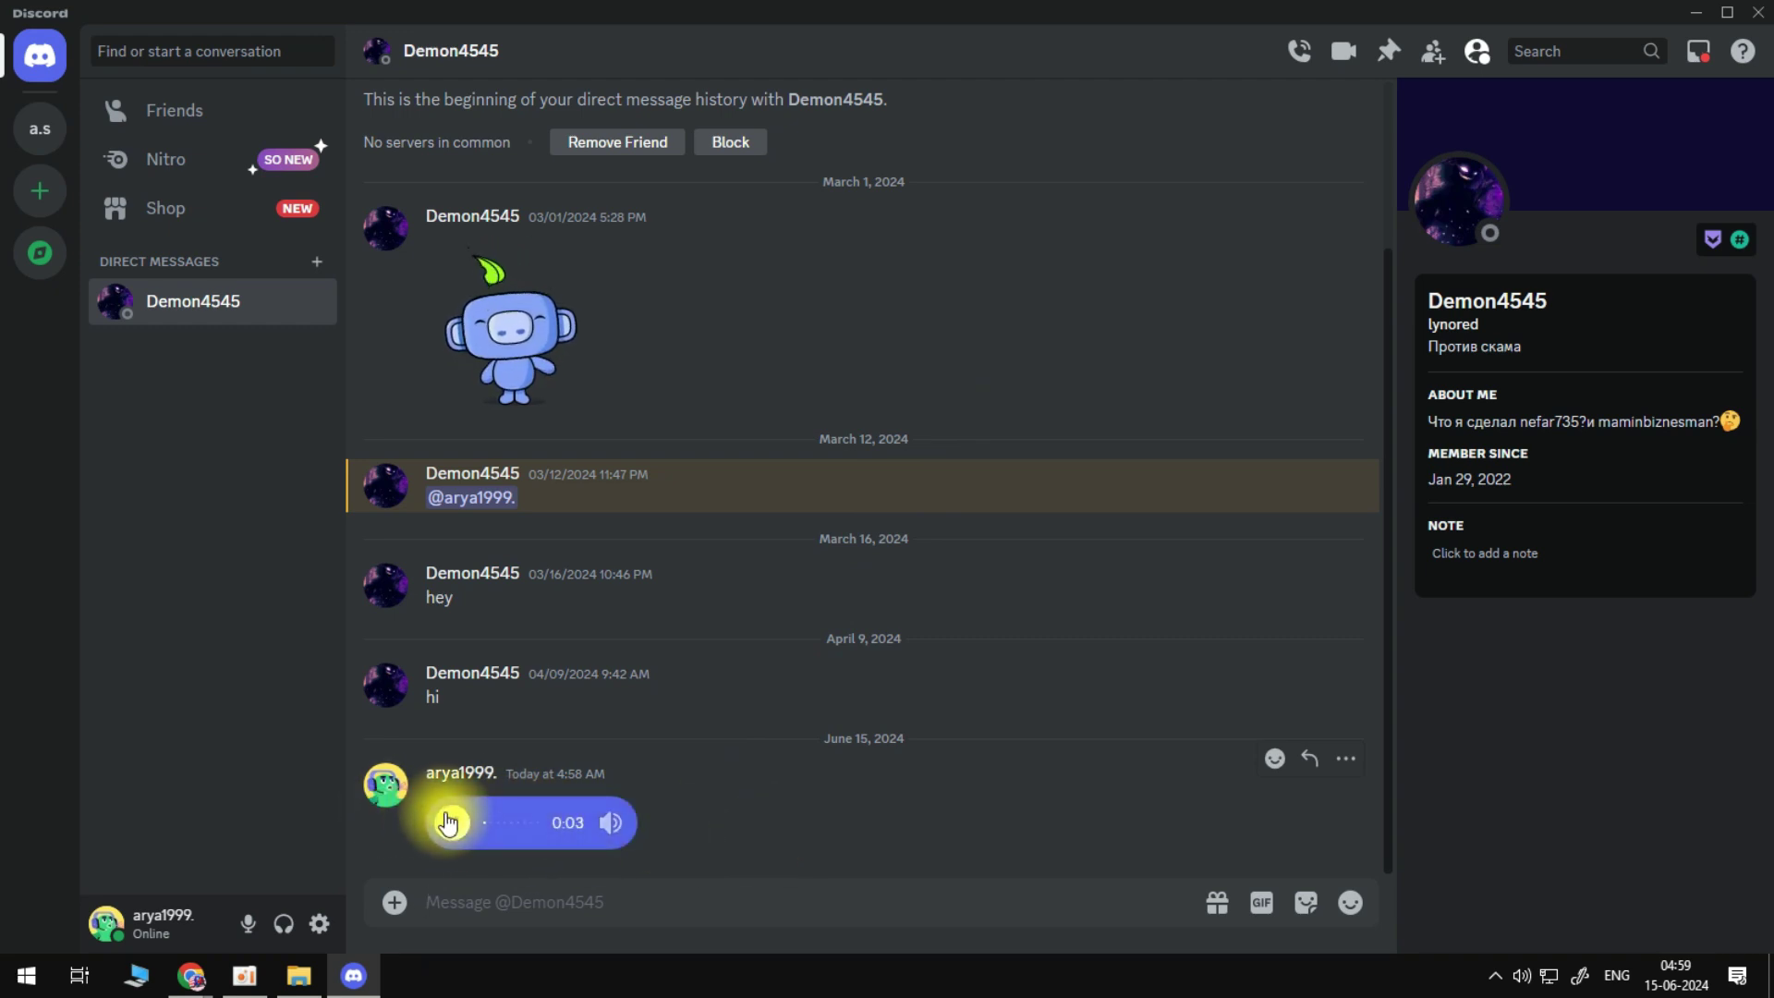
{"action": "left_click", "coordinate": [451, 824]}
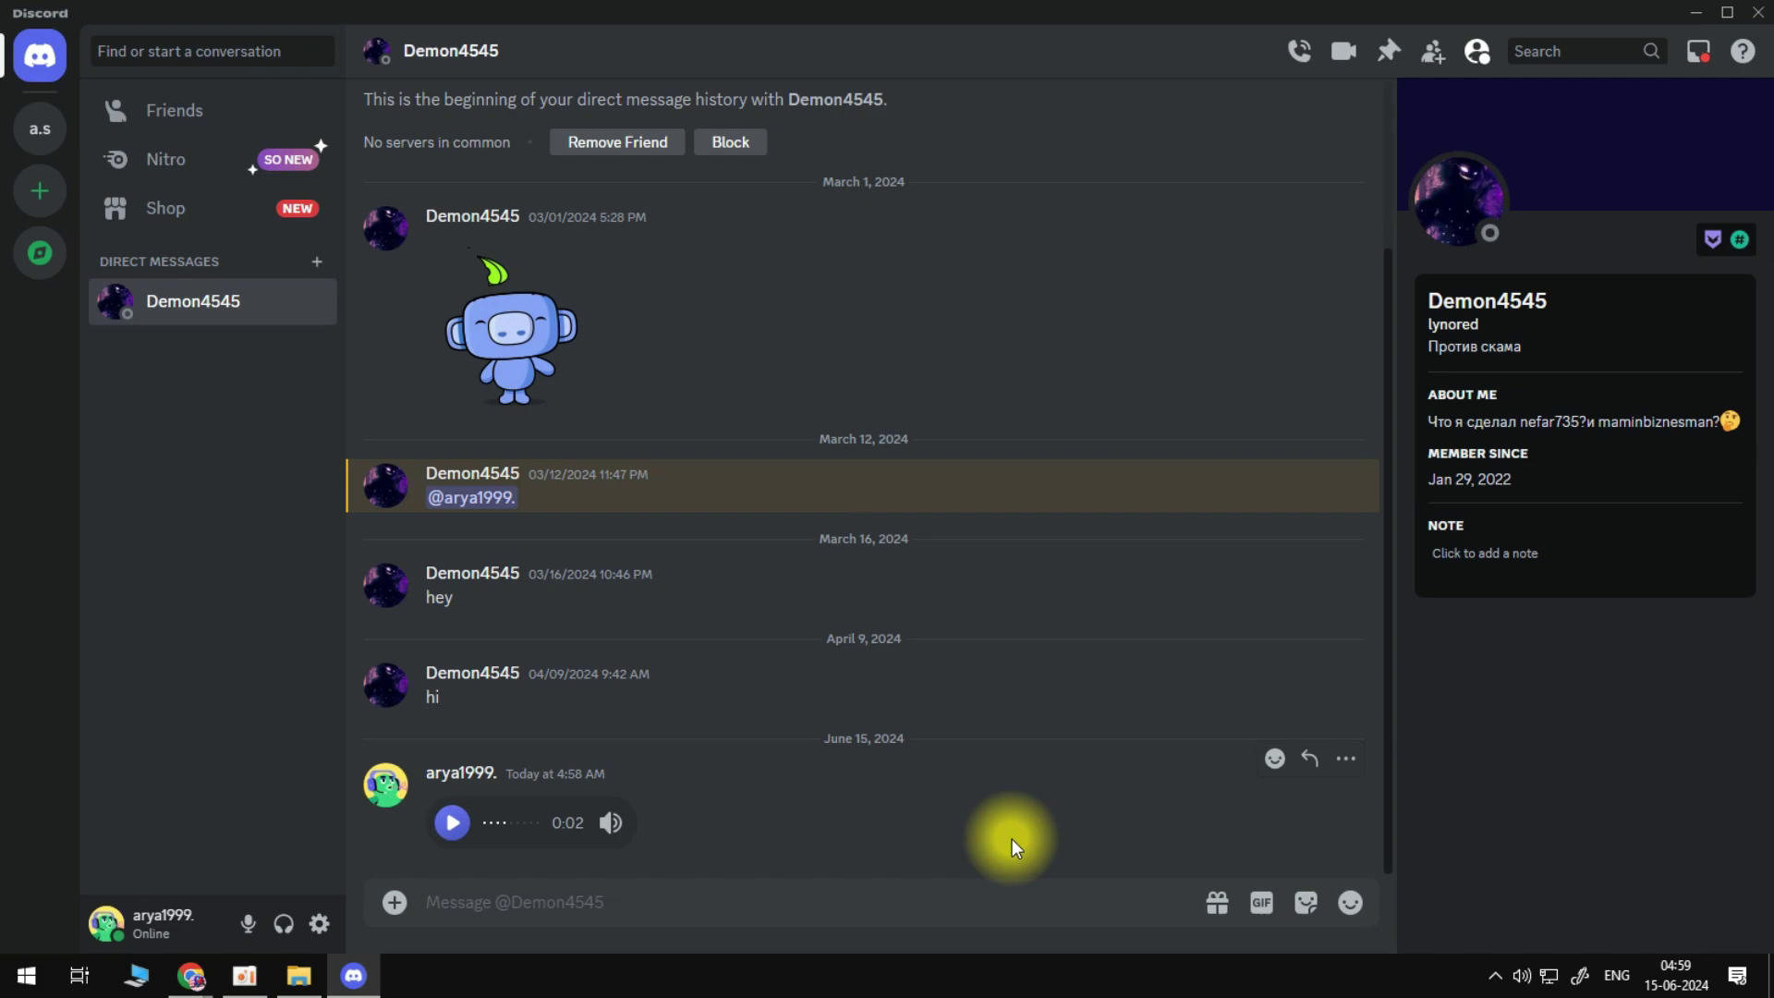
- Show the desktop and quit Discord completely, including its background process
{"action": "left_click", "coordinate": [1769, 979]}
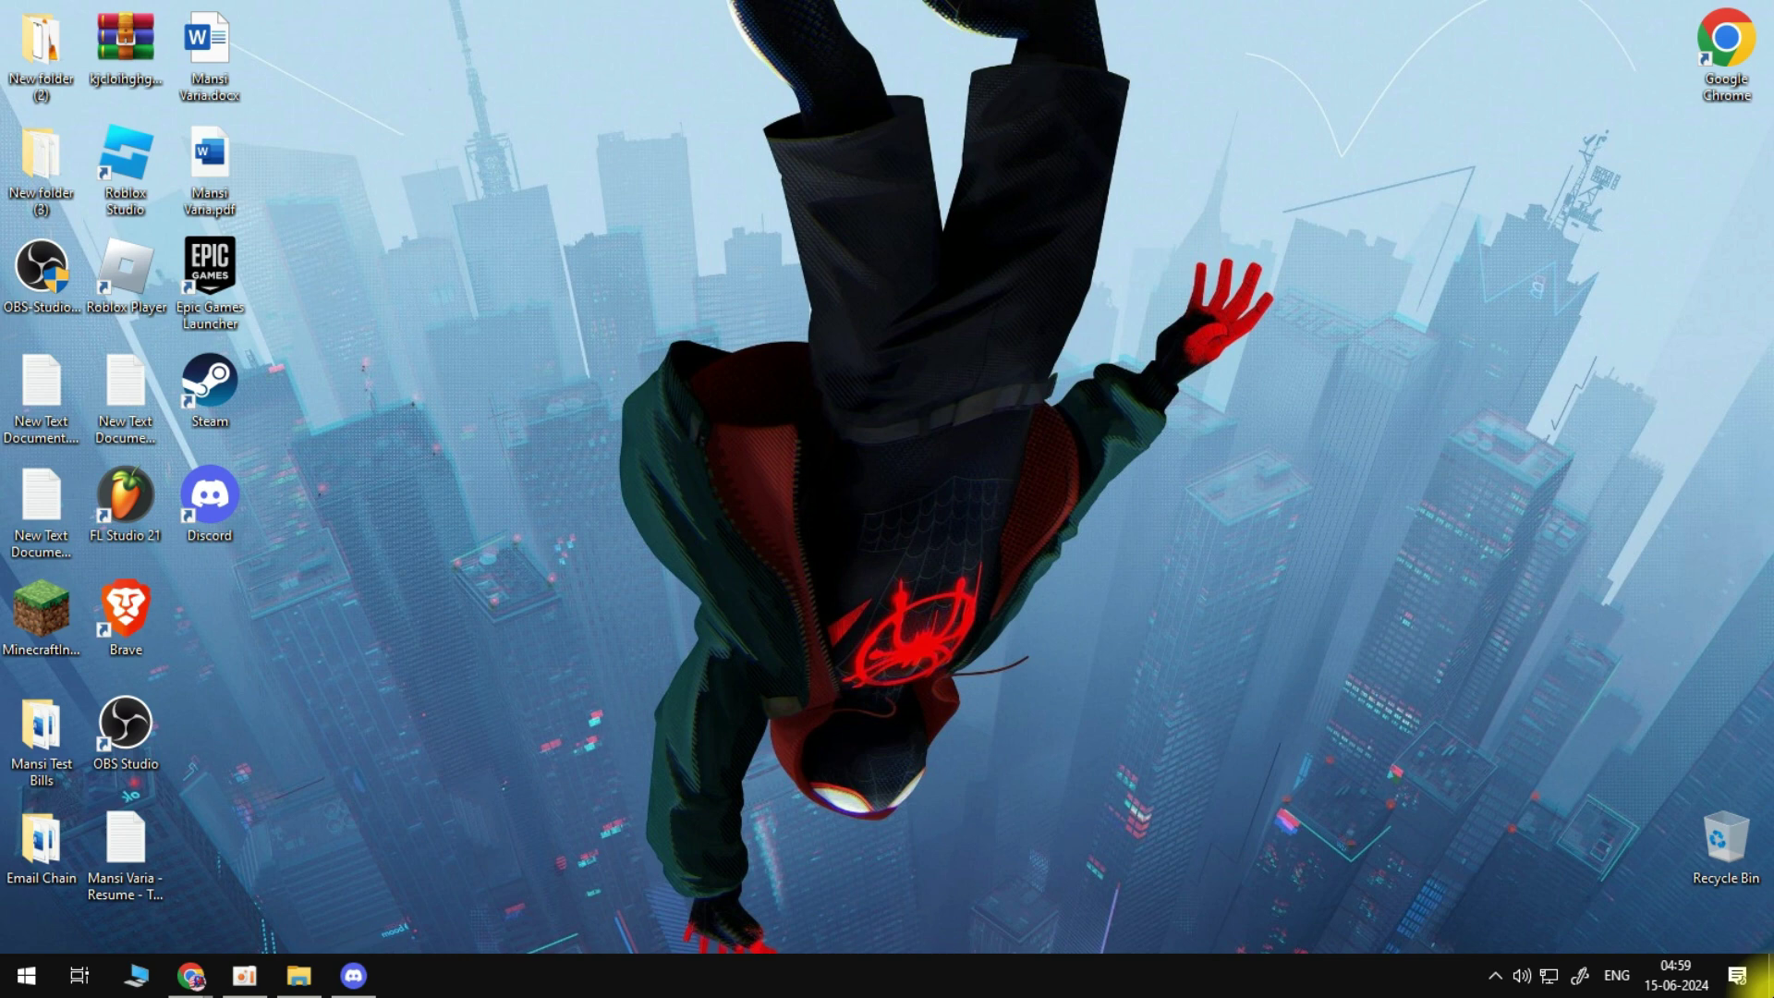
{"action": "left_click", "coordinate": [1497, 976]}
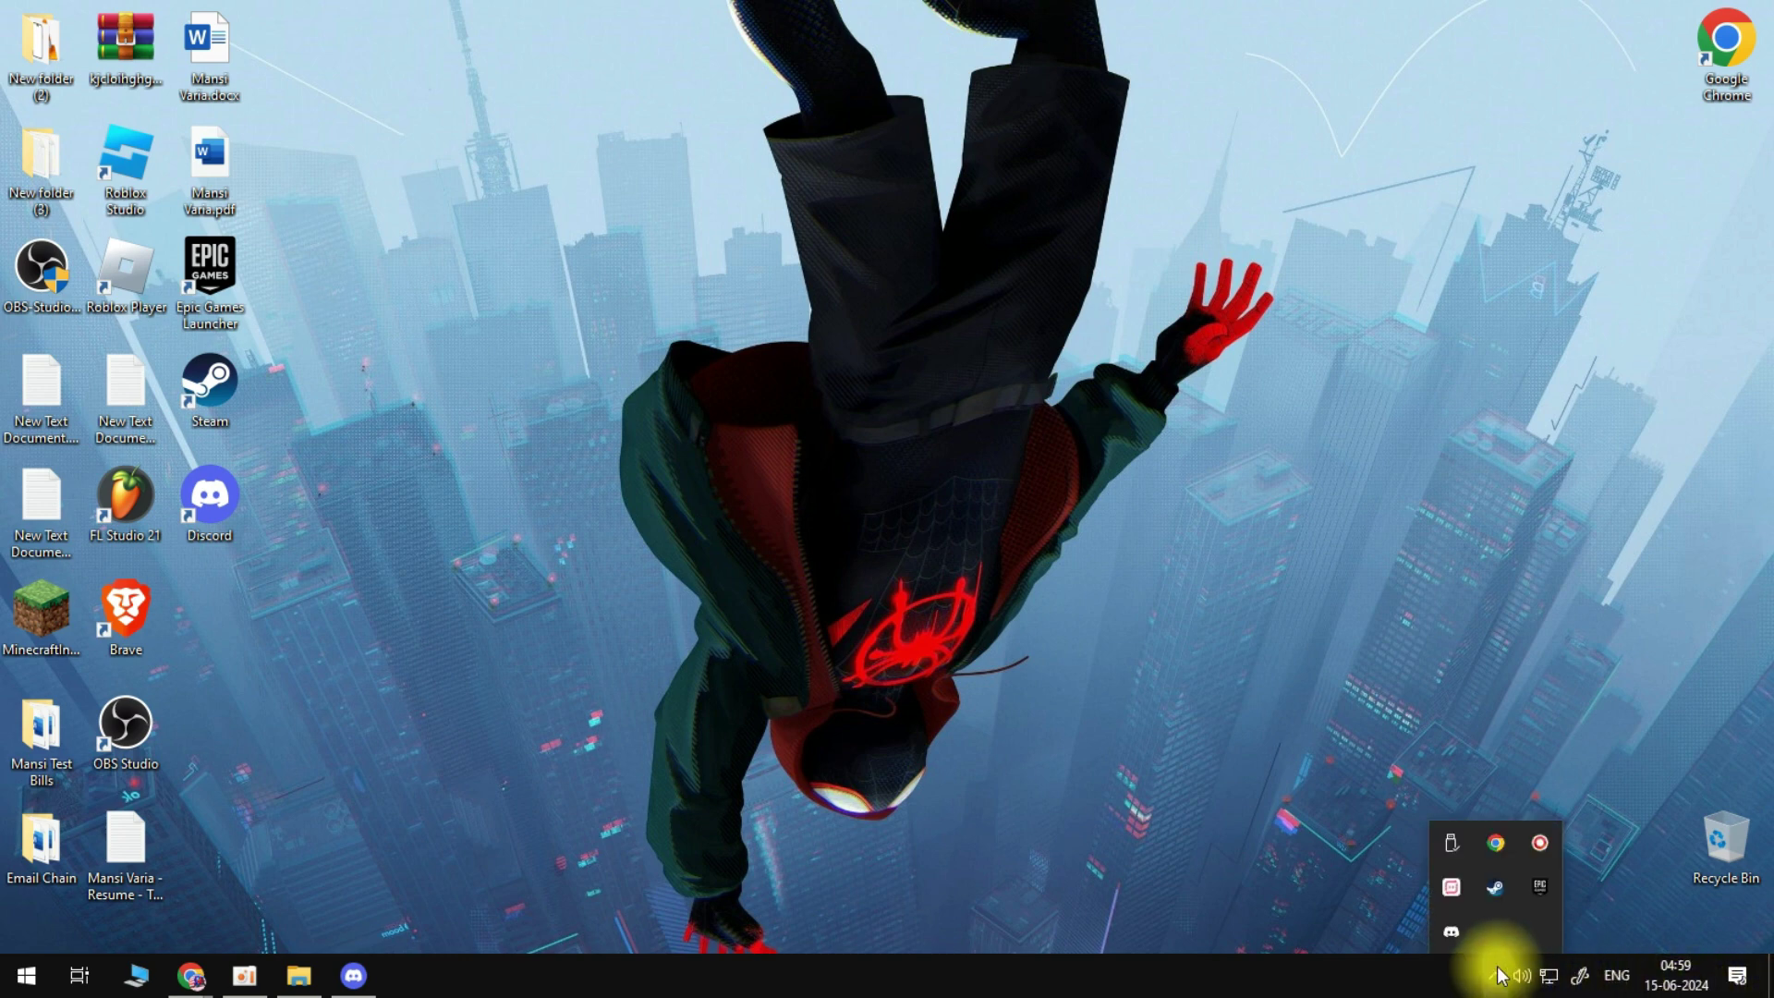
{"action": "right_click", "coordinate": [1452, 931]}
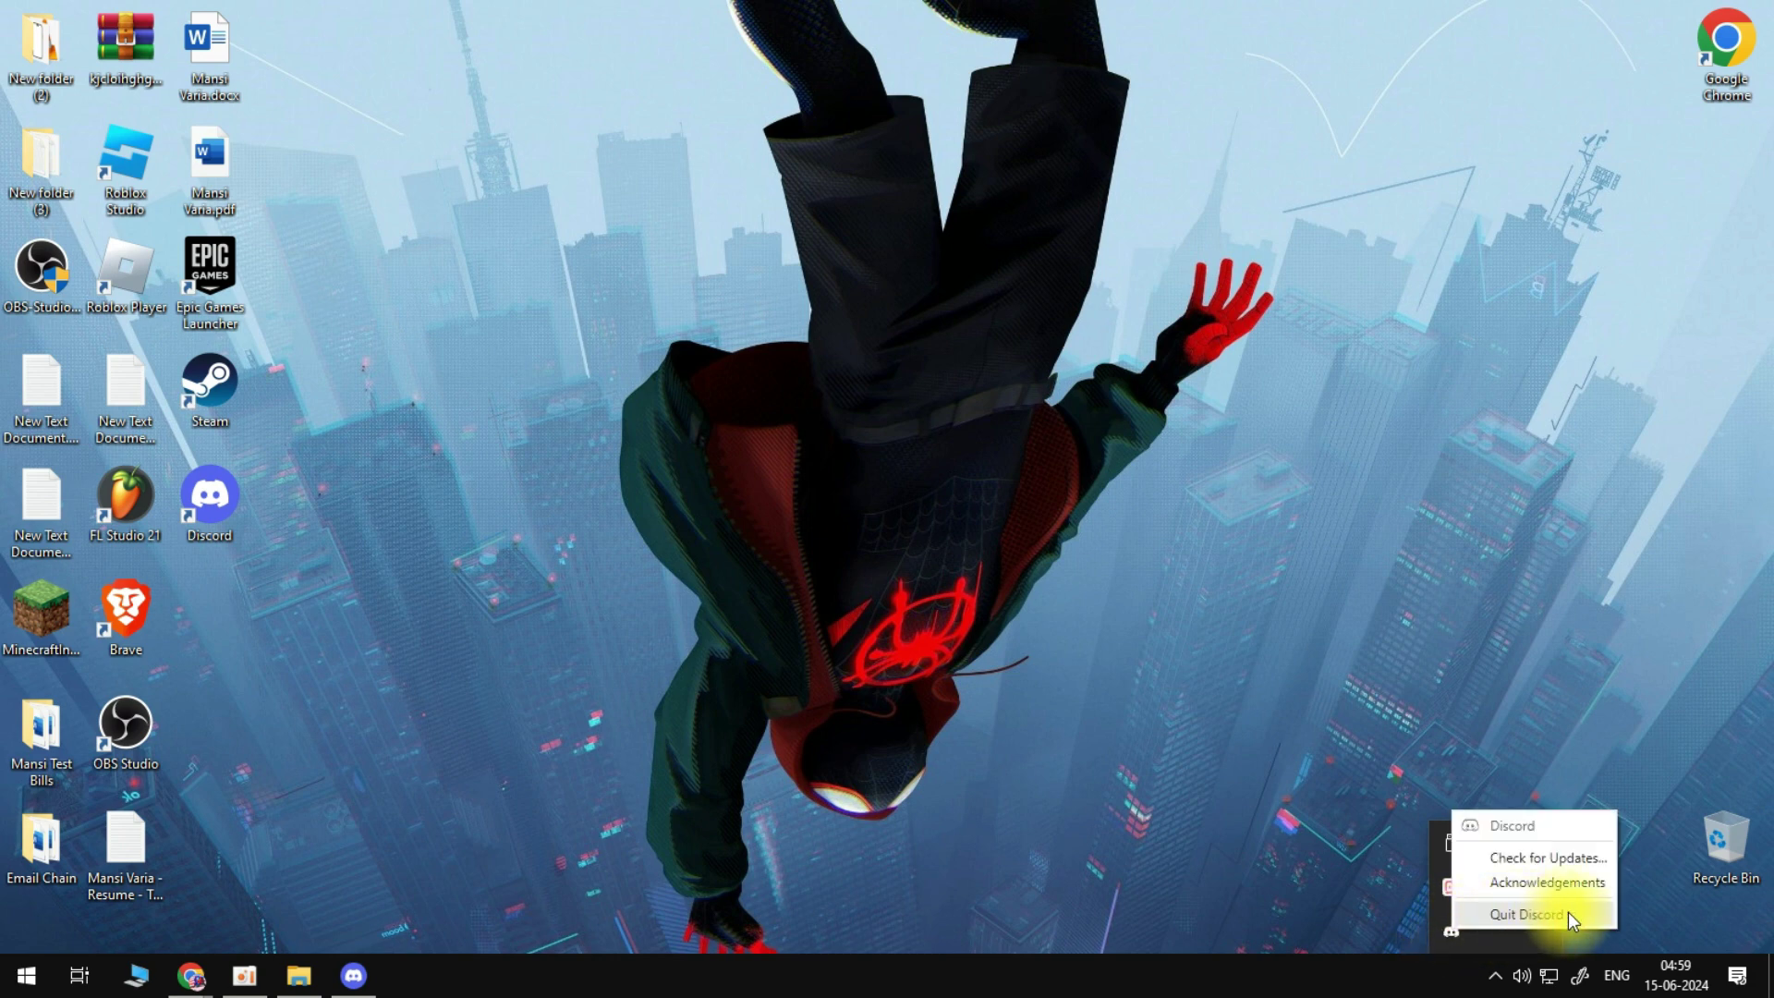
{"action": "left_click", "coordinate": [1533, 914]}
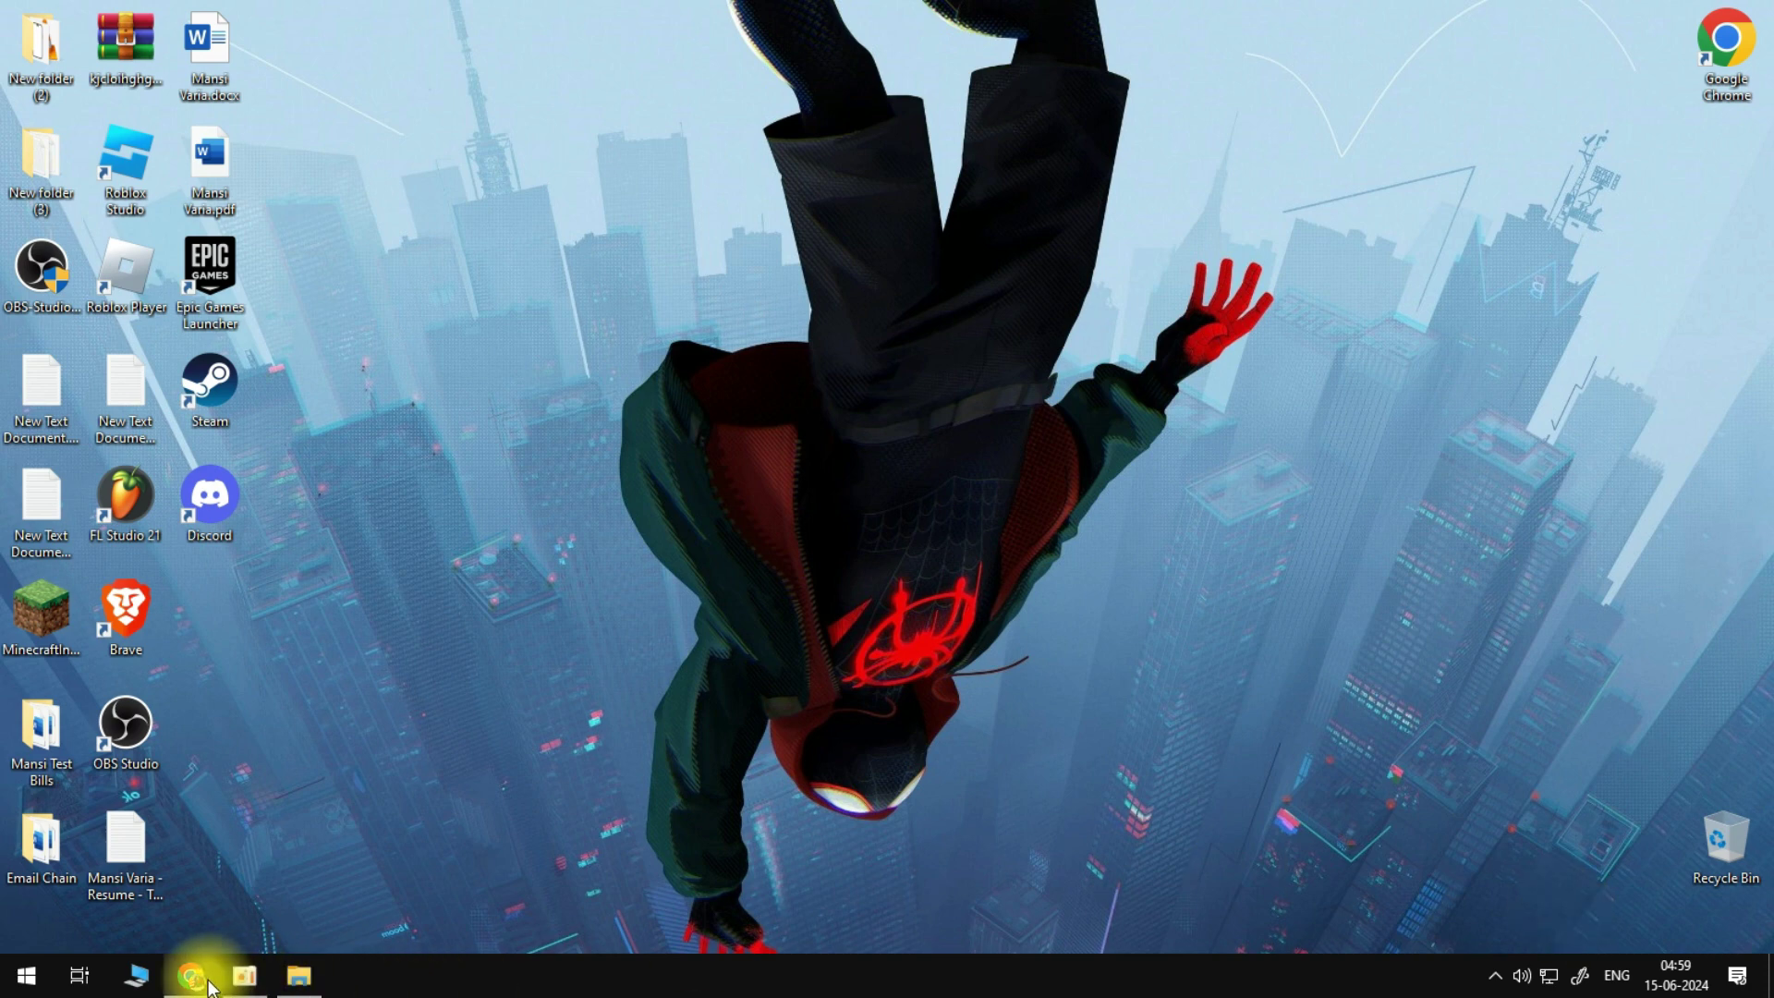
- Switch to Chrome, search Google for "vencord" and open the Vencord website, vencord.dev
{"action": "mouse_move", "coordinate": [194, 972]}
{"action": "left_click", "coordinate": [346, 890]}
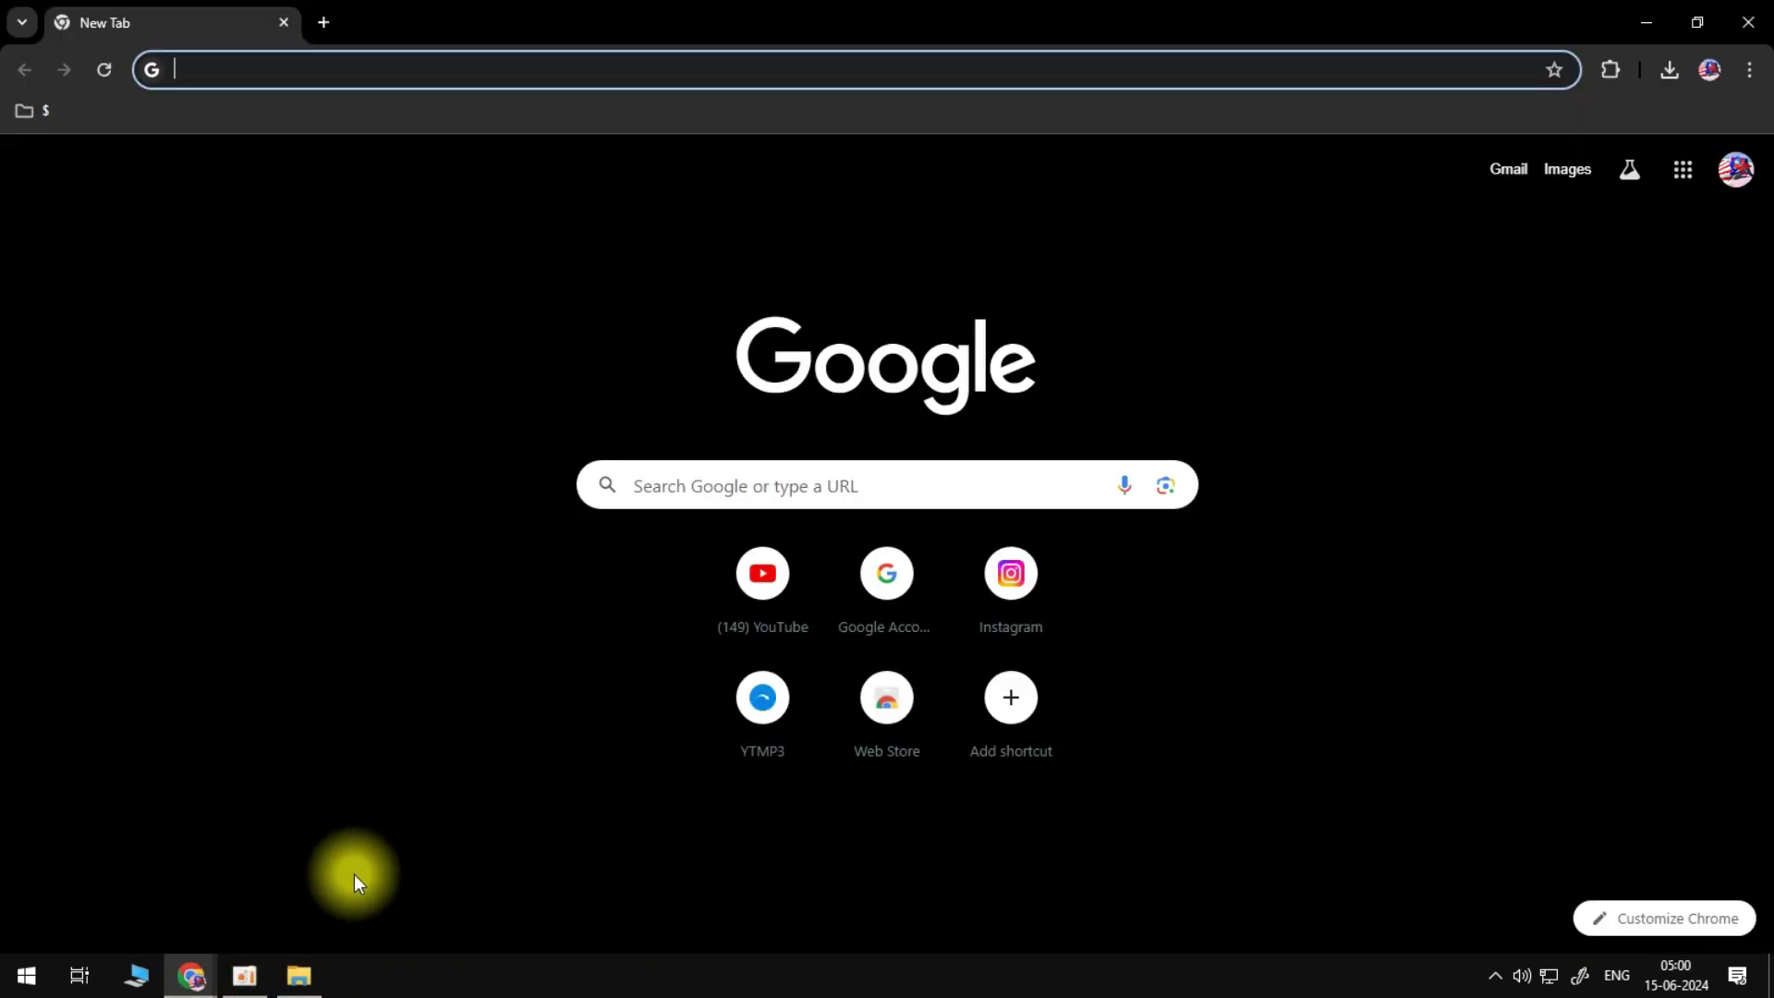
{"action": "type", "text": "vencord"}
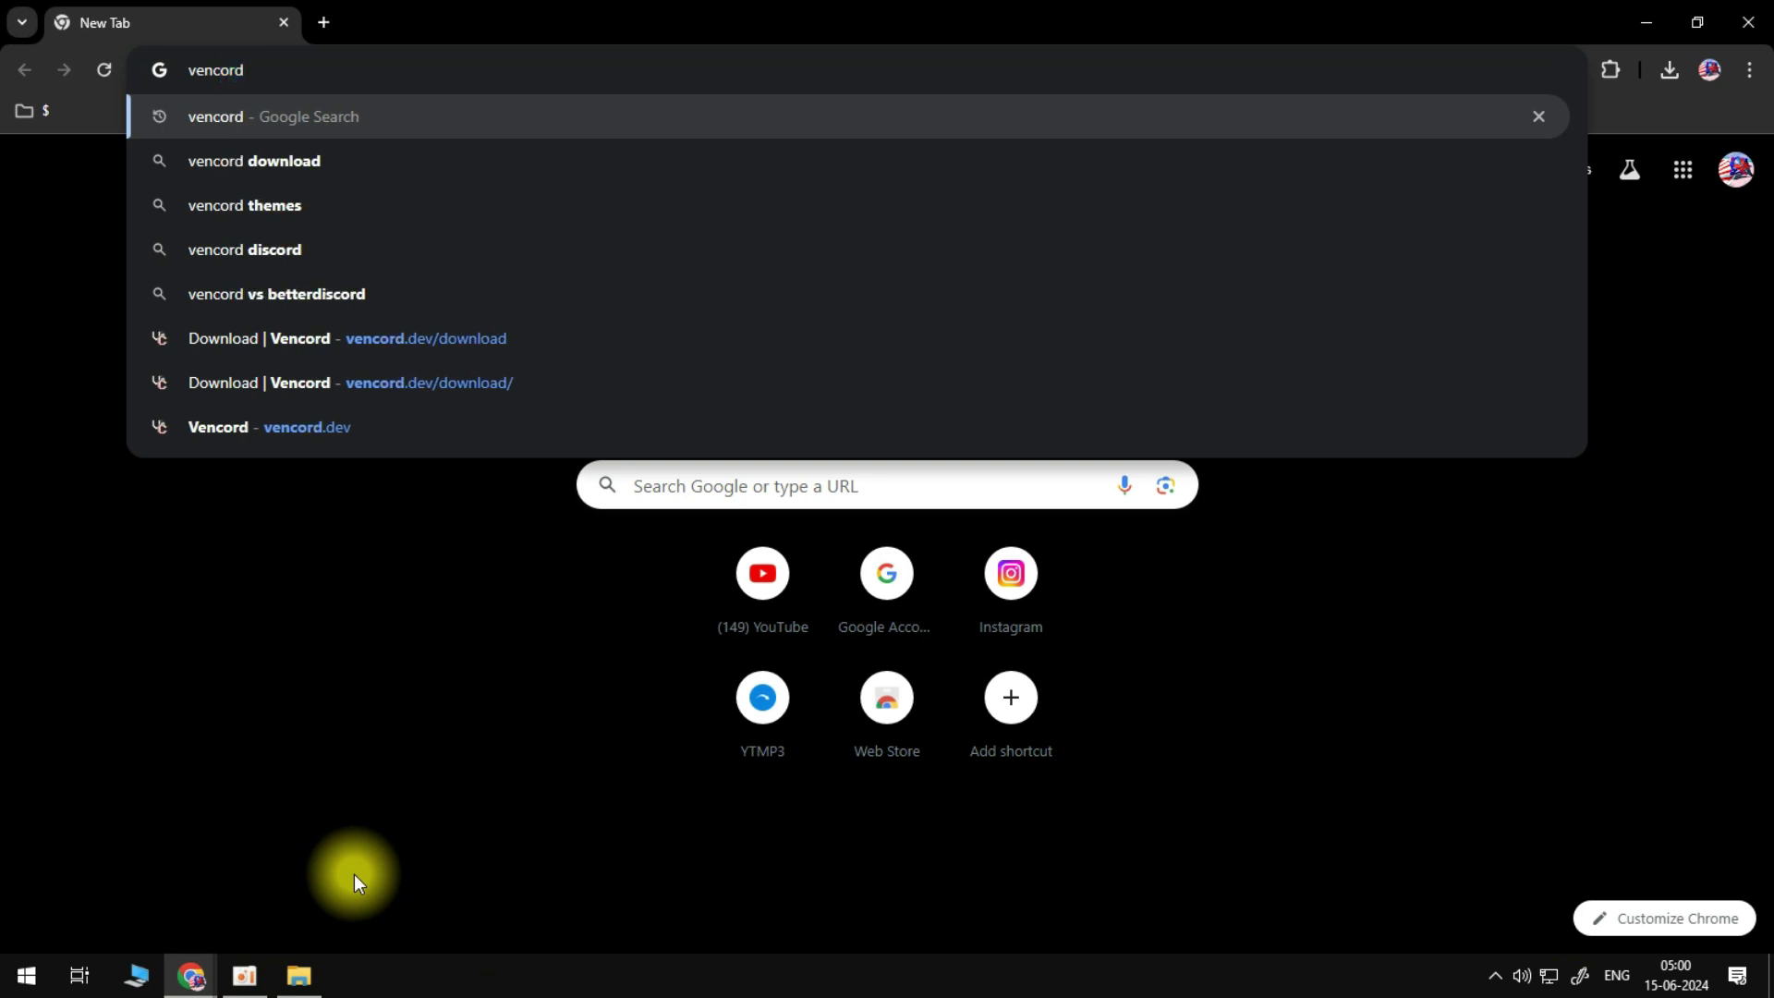
{"action": "key", "text": "Return"}
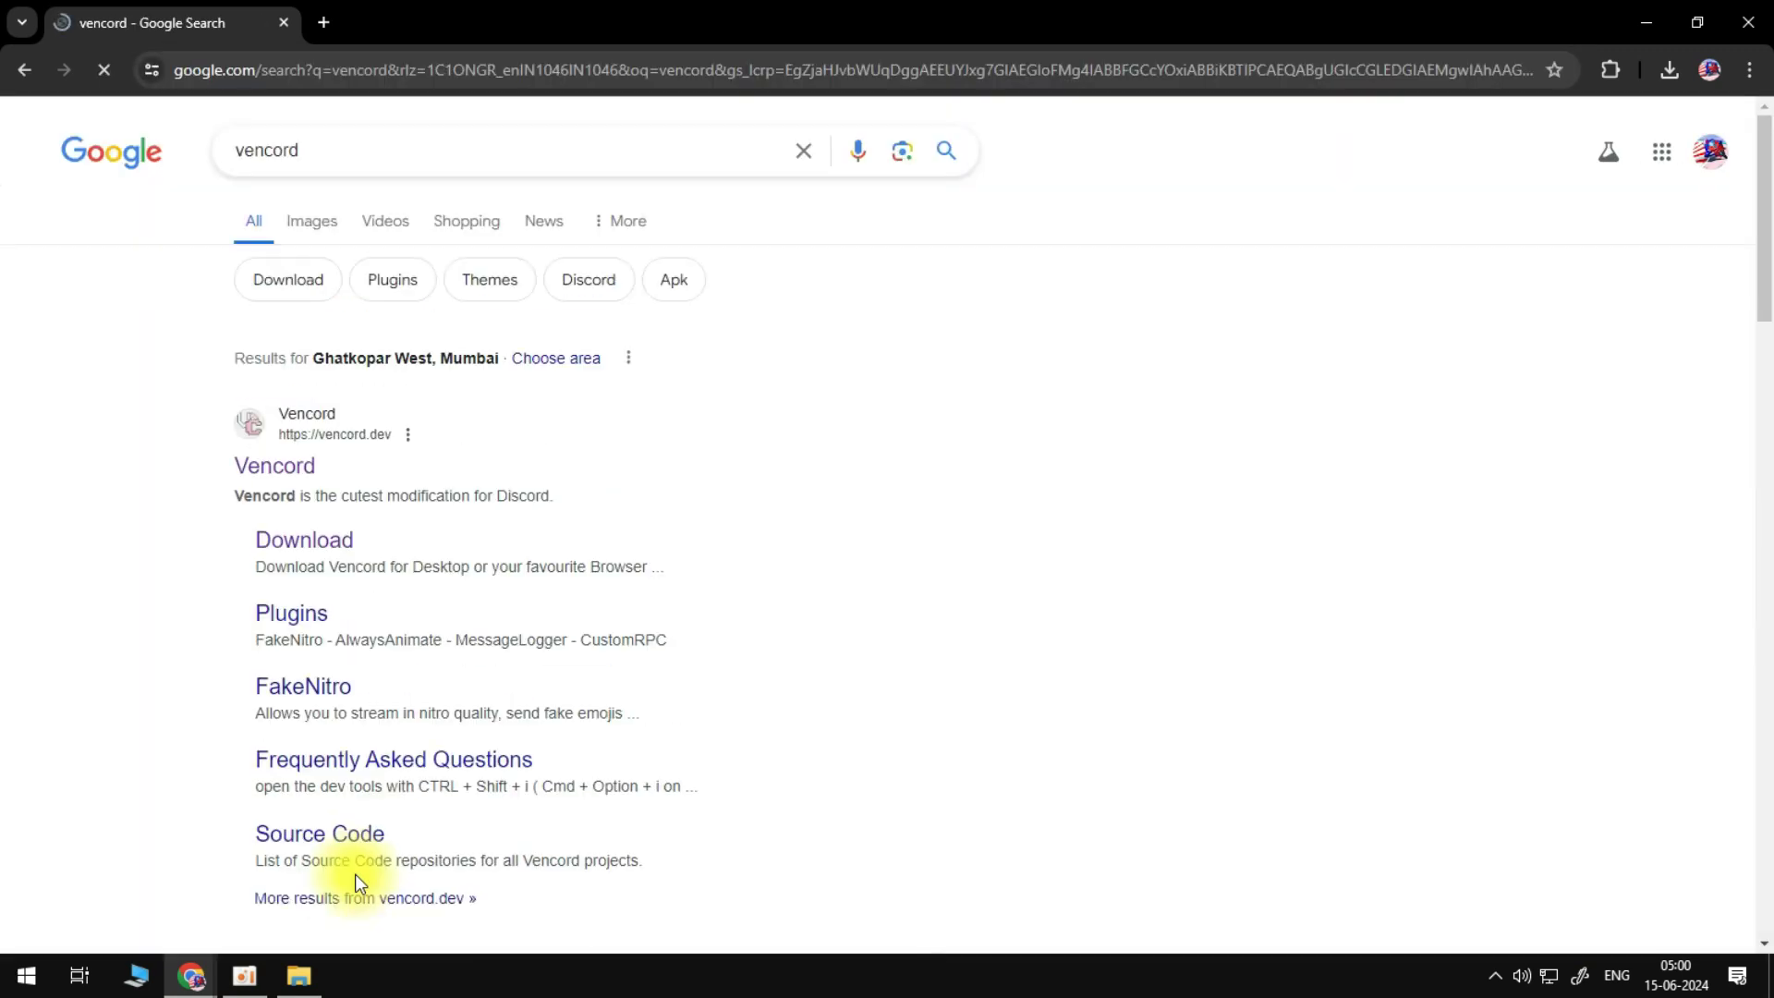
{"action": "left_click", "coordinate": [282, 466]}
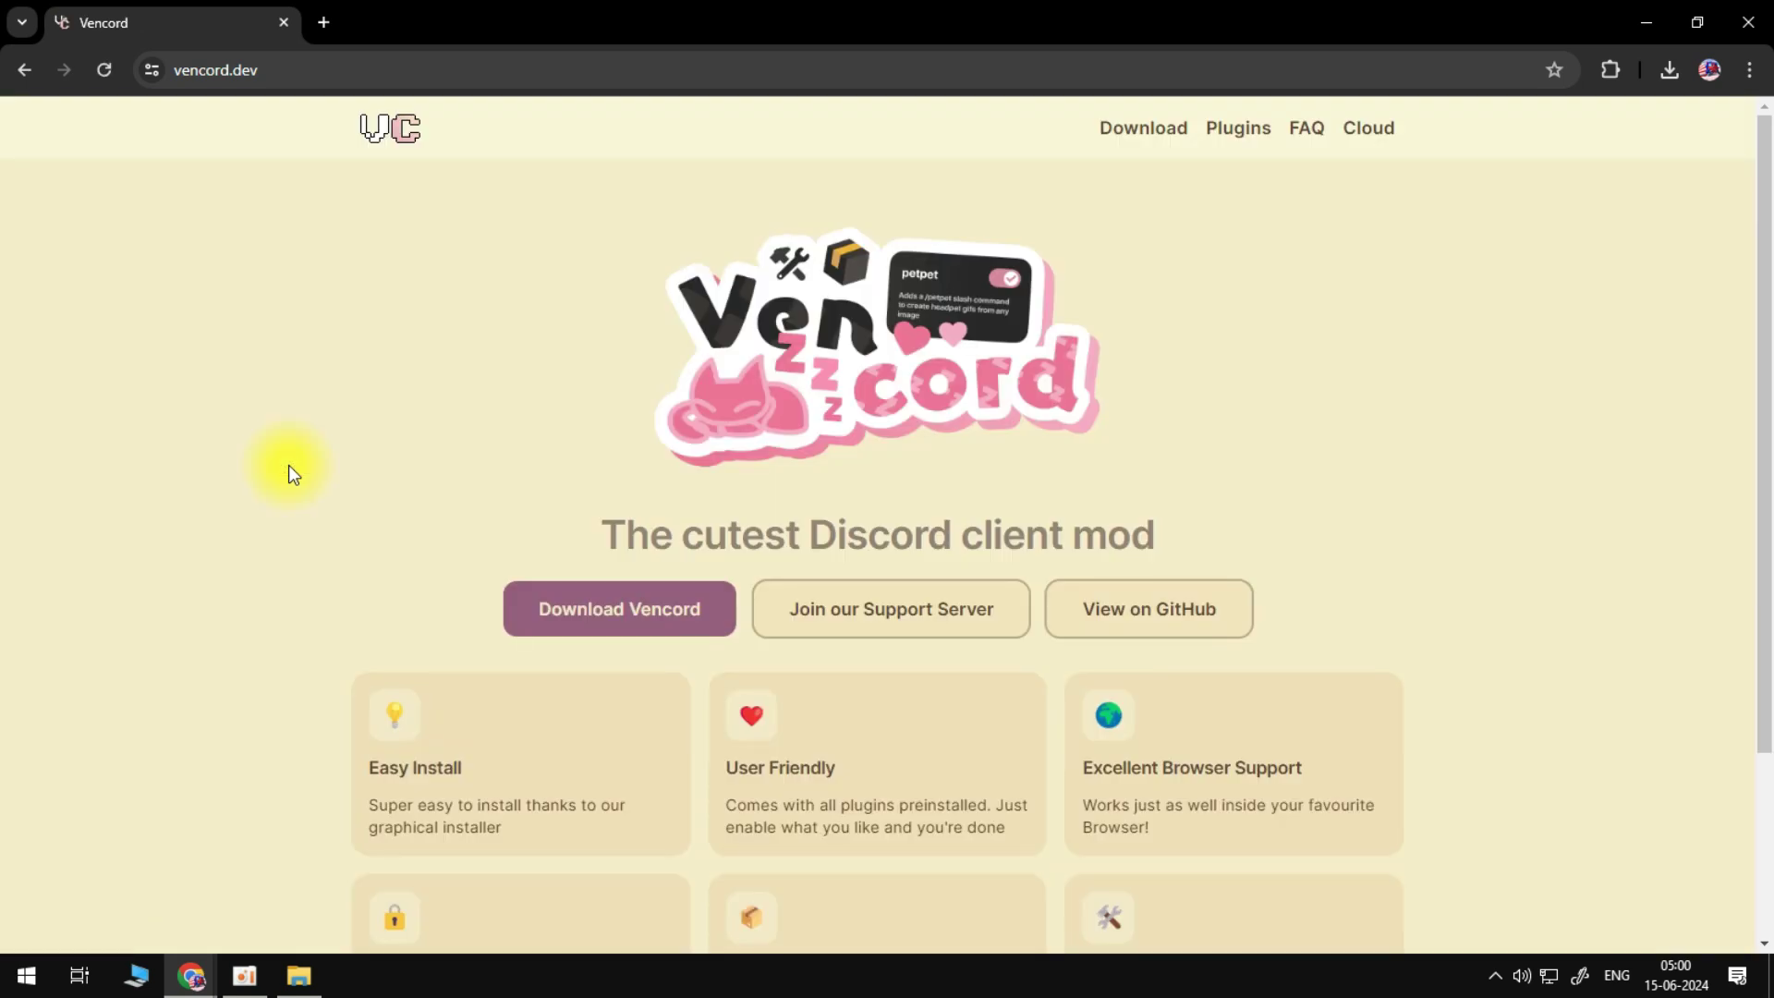
- Download VencordInstallerCli.exe for Windows from the Vencord site and save it to the Desktop
{"action": "scroll", "coordinate": [290, 466], "scroll_direction": "down", "scroll_amount": 3}
{"action": "scroll", "coordinate": [289, 466], "scroll_direction": "up", "scroll_amount": 3}
{"action": "left_click", "coordinate": [582, 636]}
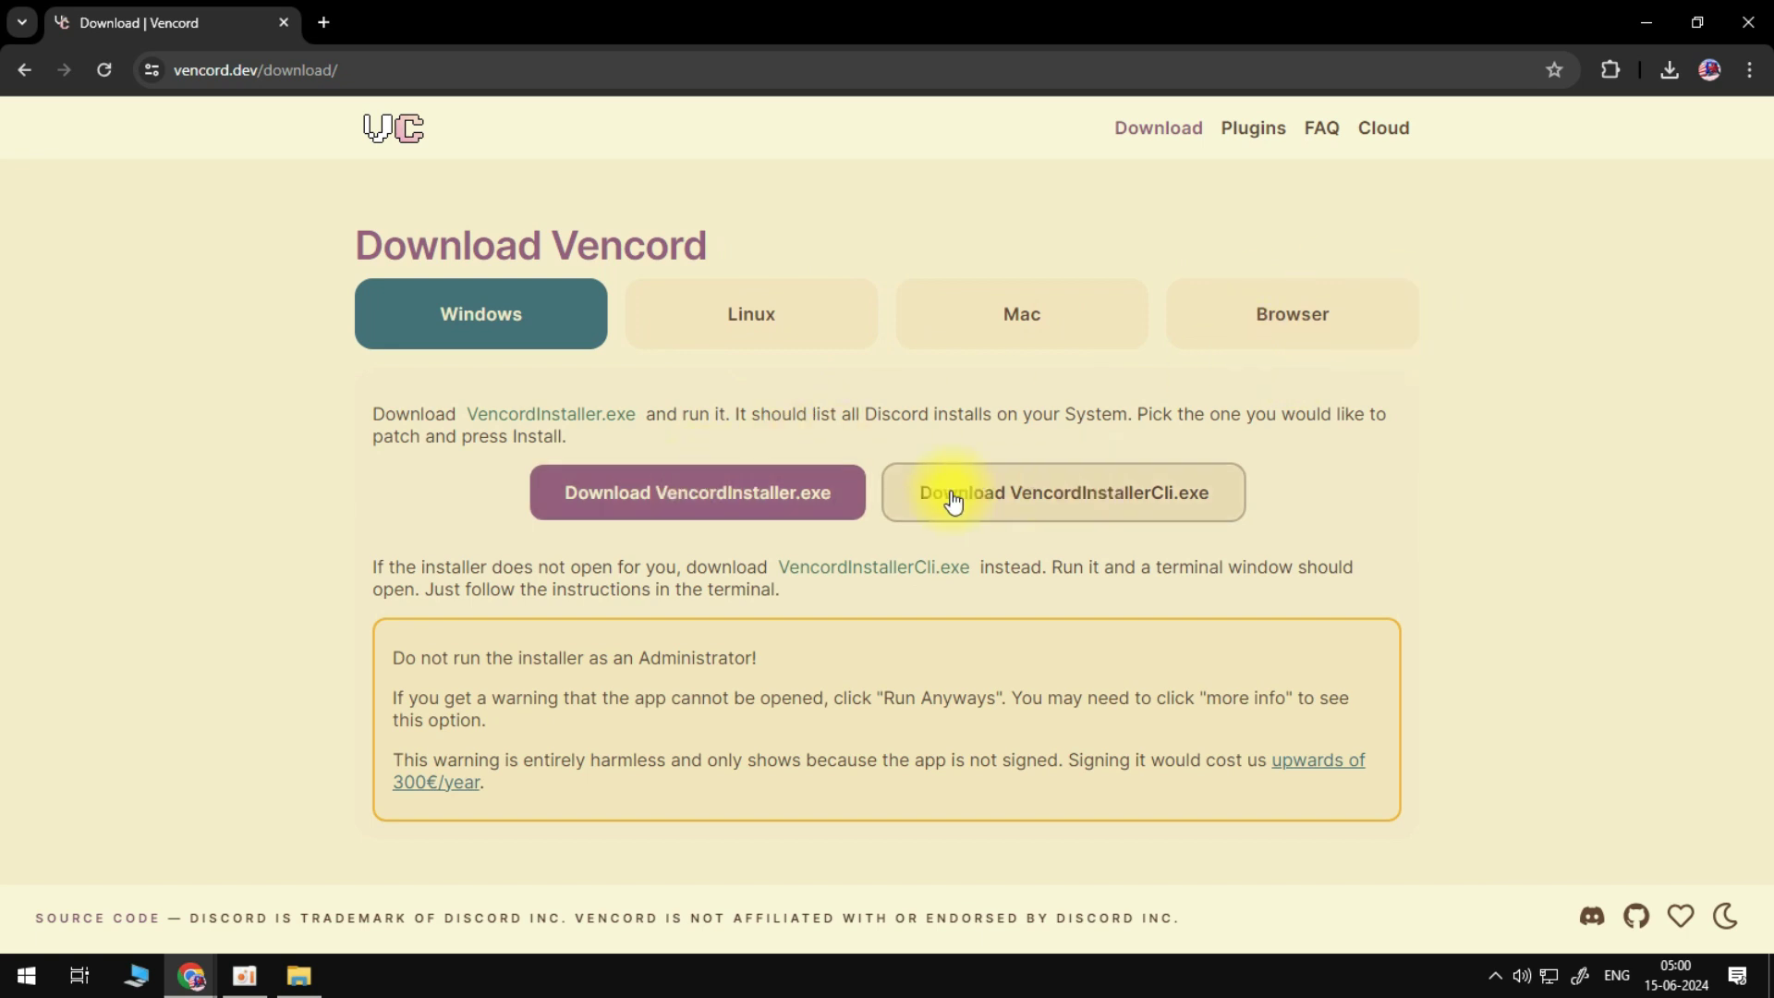
{"action": "left_click", "coordinate": [991, 489]}
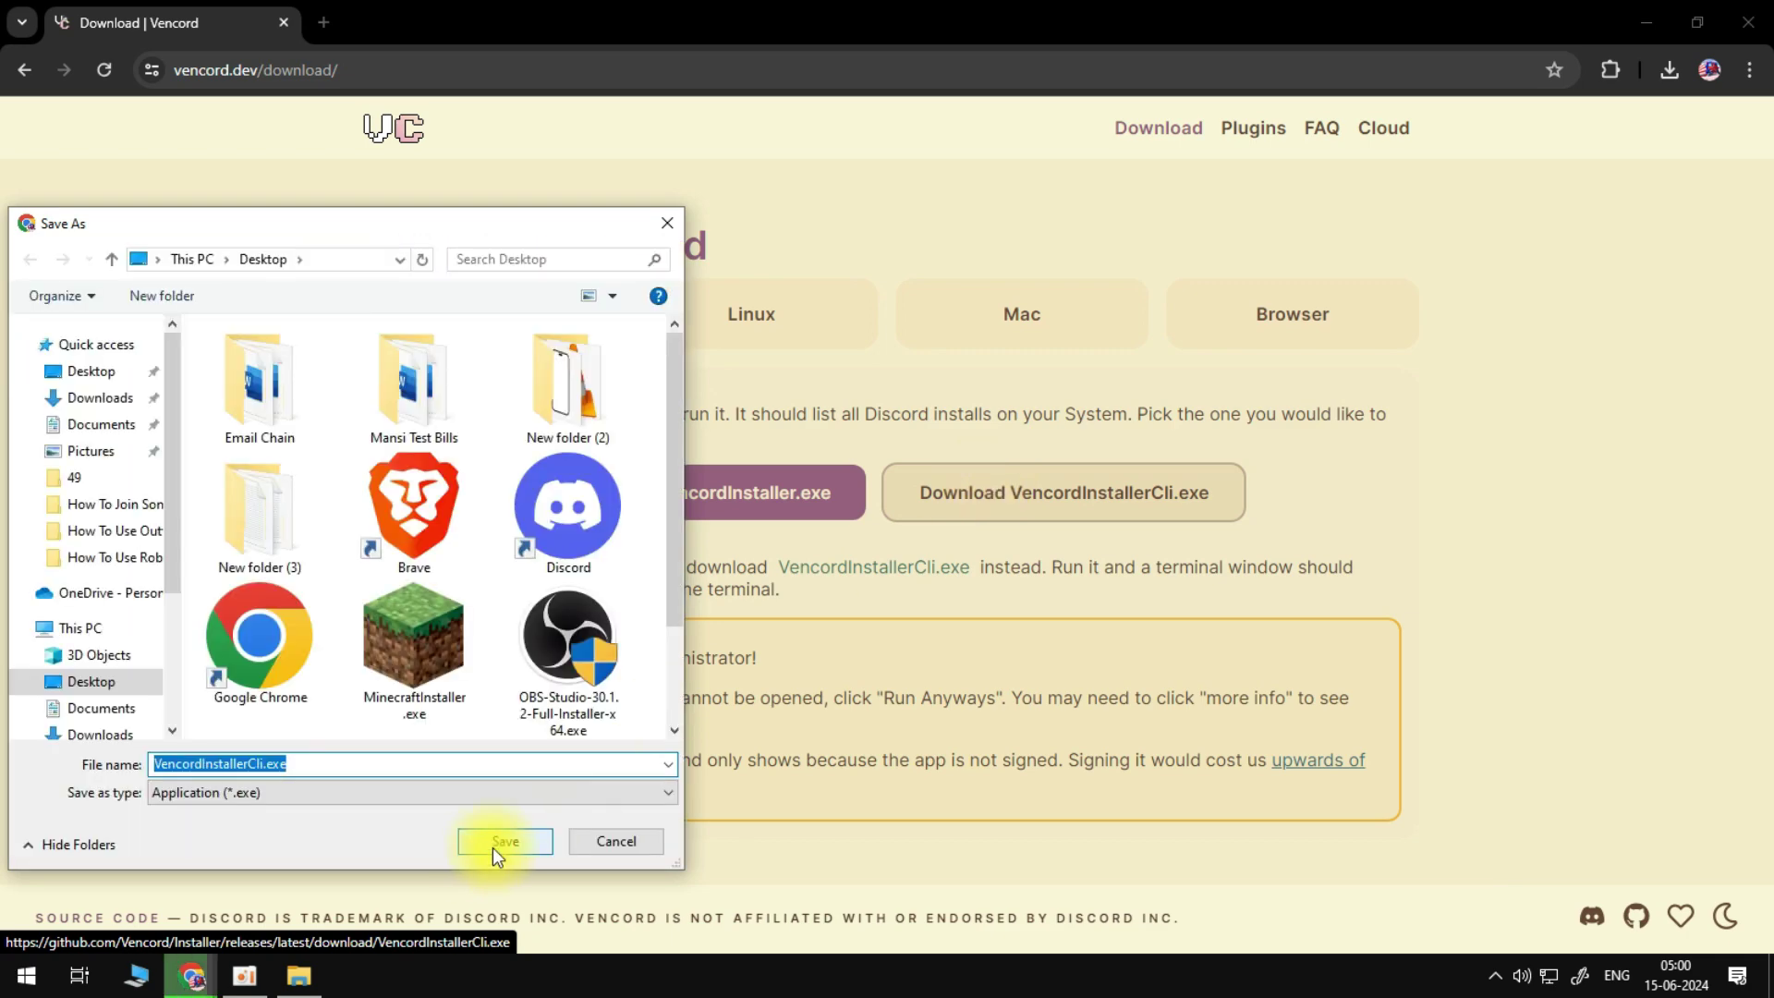
{"action": "left_click", "coordinate": [492, 846]}
- Run VencordInstallerCli.exe from the desktop, install Vencord on the Stable Discord install, and exit the installer
{"action": "left_click", "coordinate": [1769, 981]}
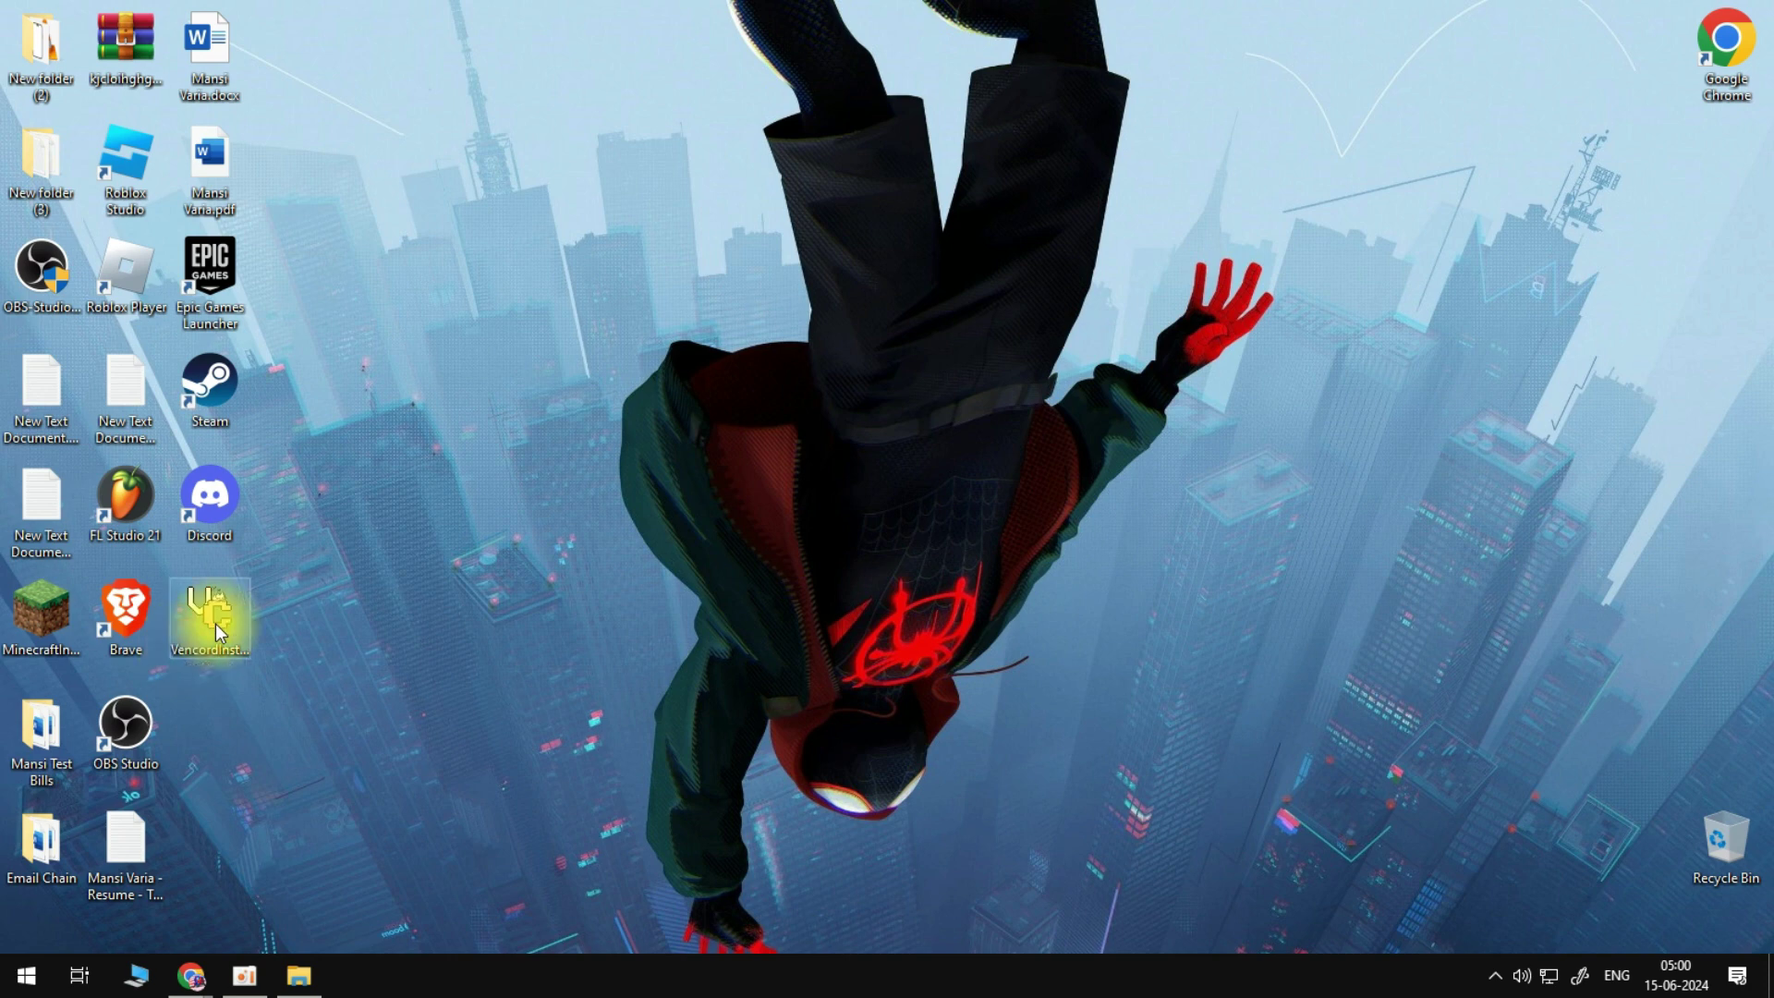
{"action": "double_click", "coordinate": [214, 623]}
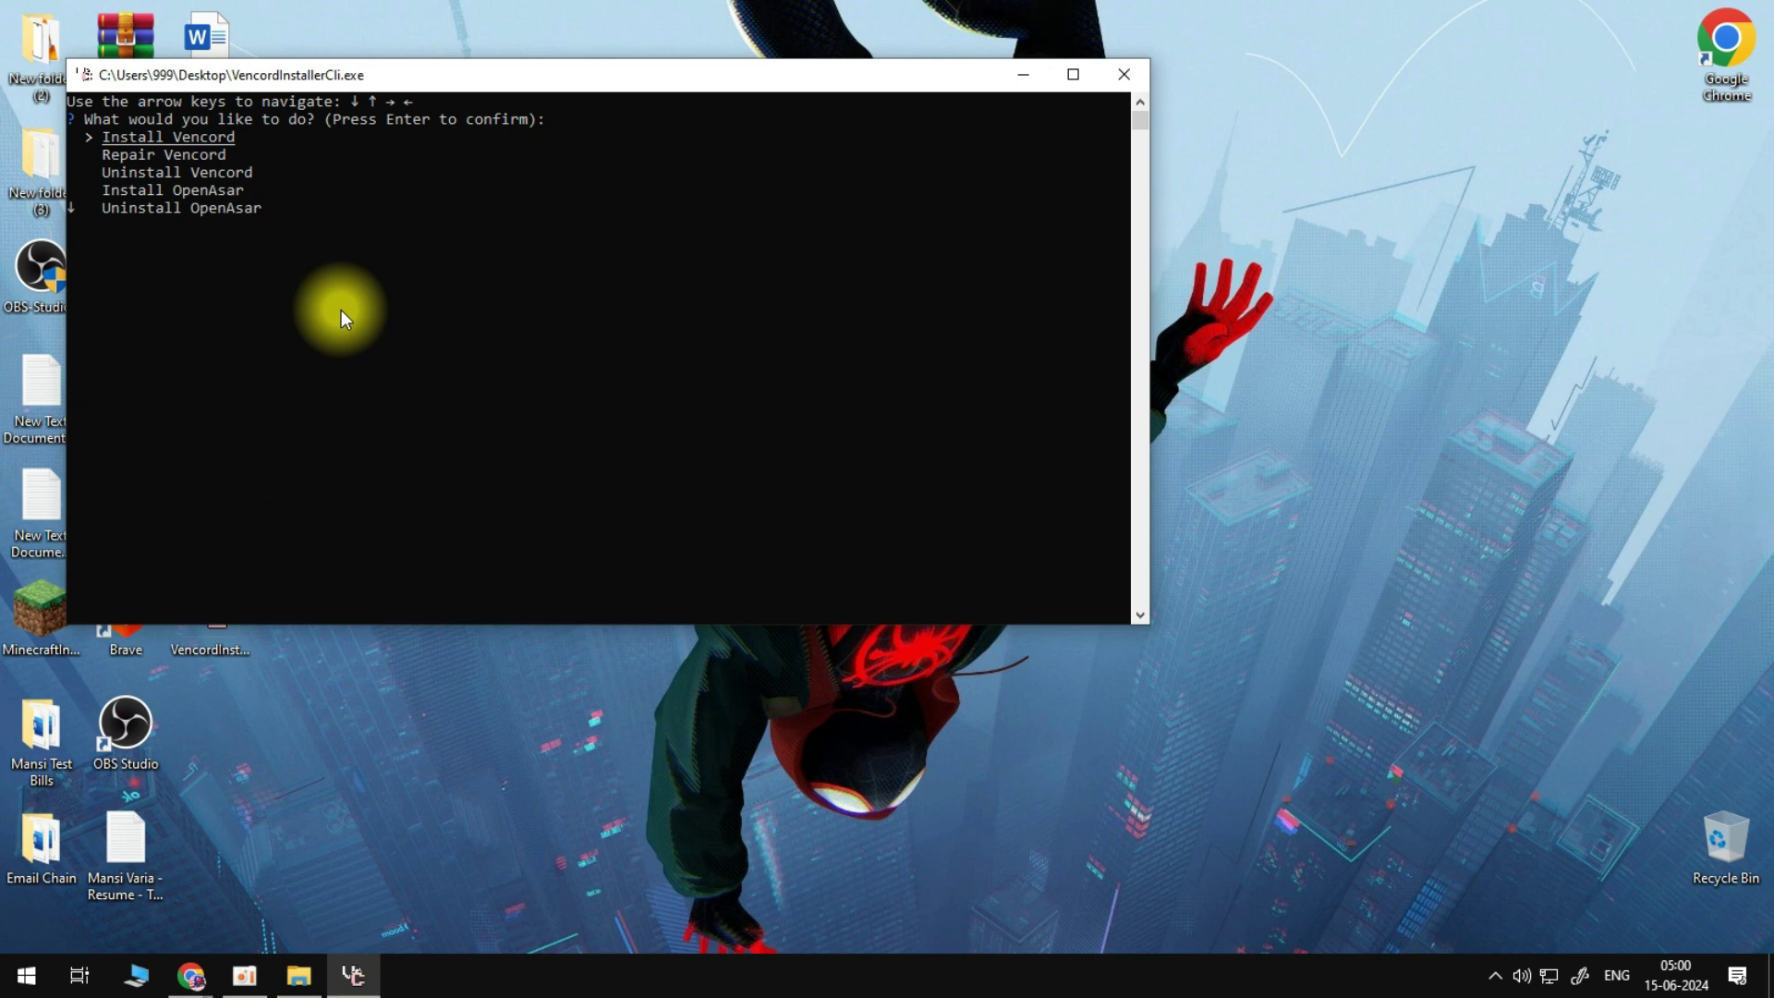
{"action": "key", "text": "Return"}
{"action": "key", "text": "Down"}
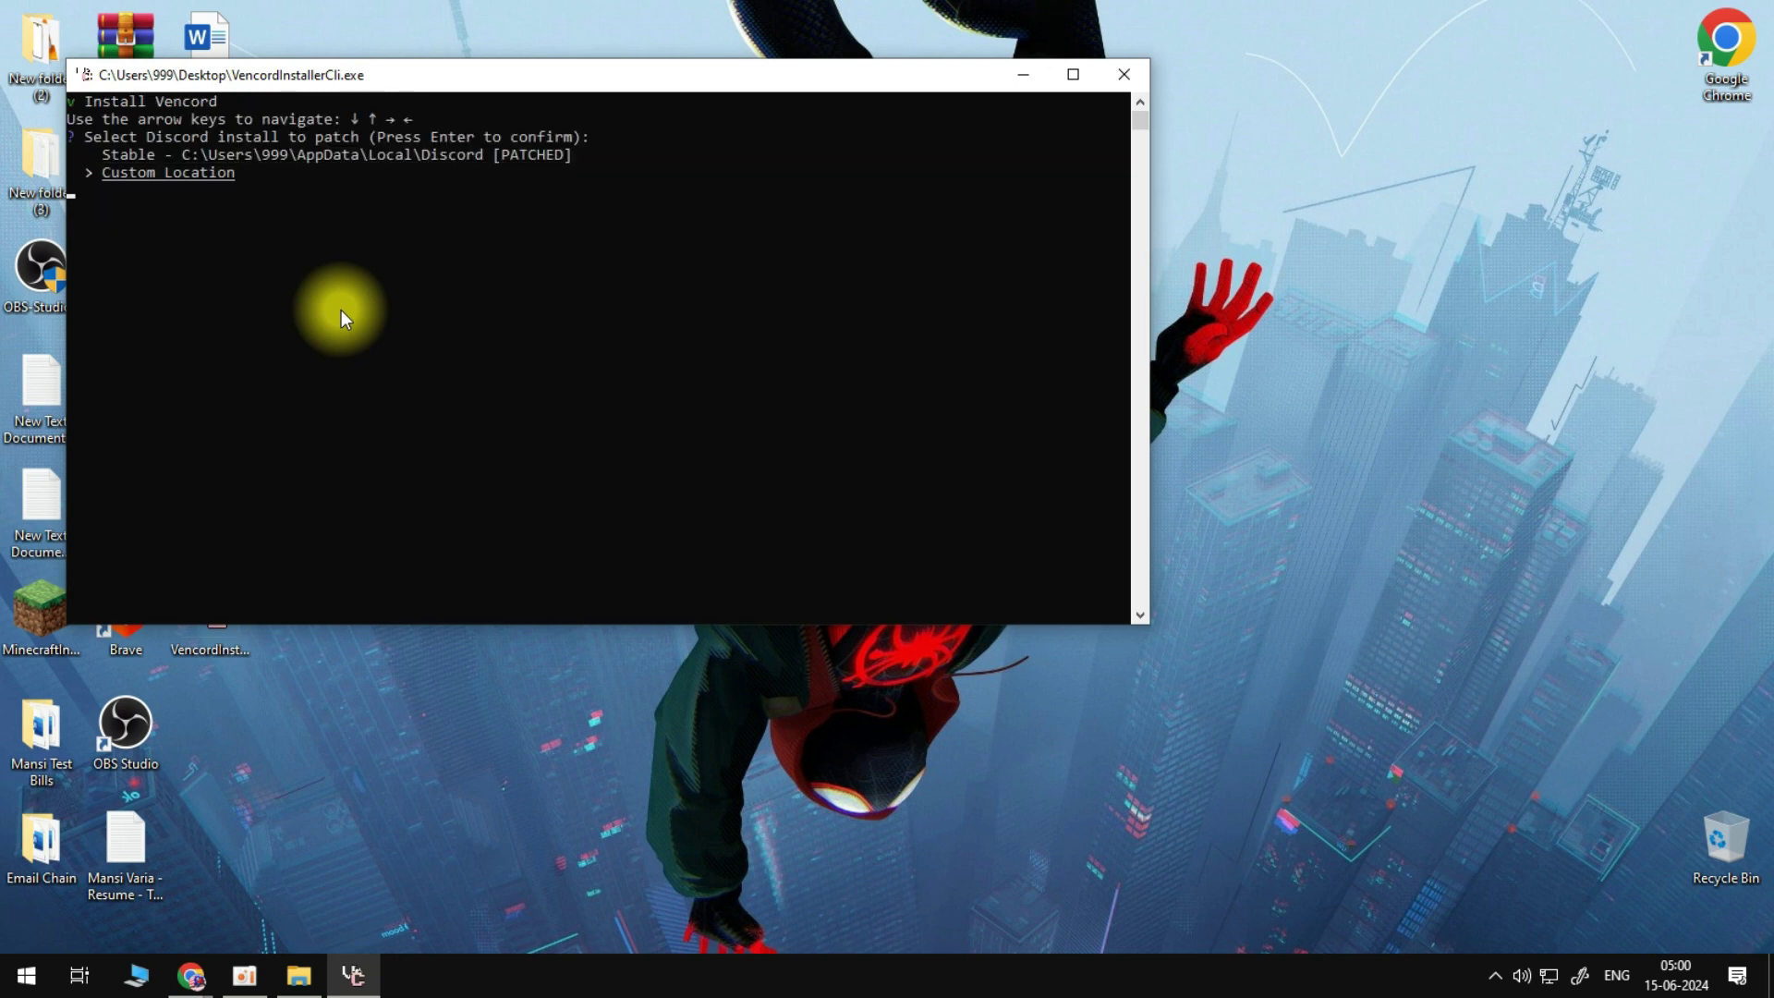
{"action": "key", "text": "Up"}
{"action": "key", "text": "Return"}
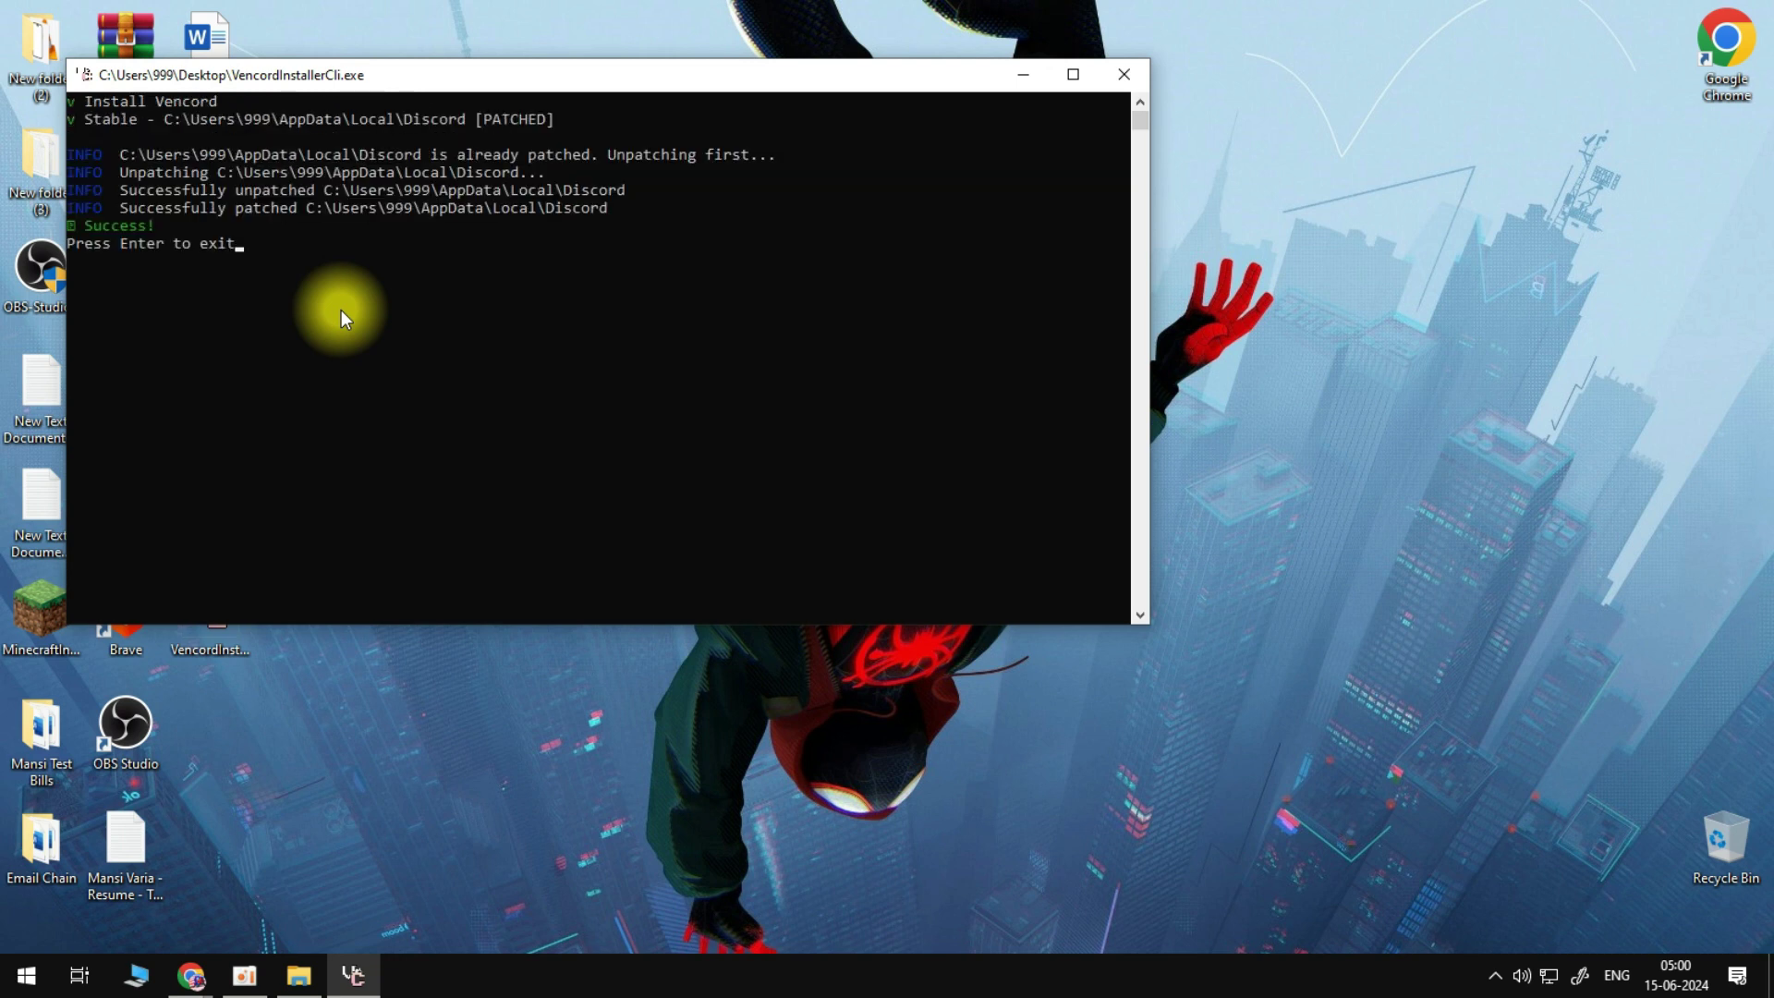
{"action": "key", "text": "Return"}
- Relaunch Discord in a maximized window and open the existing direct message conversation
{"action": "double_click", "coordinate": [222, 523]}
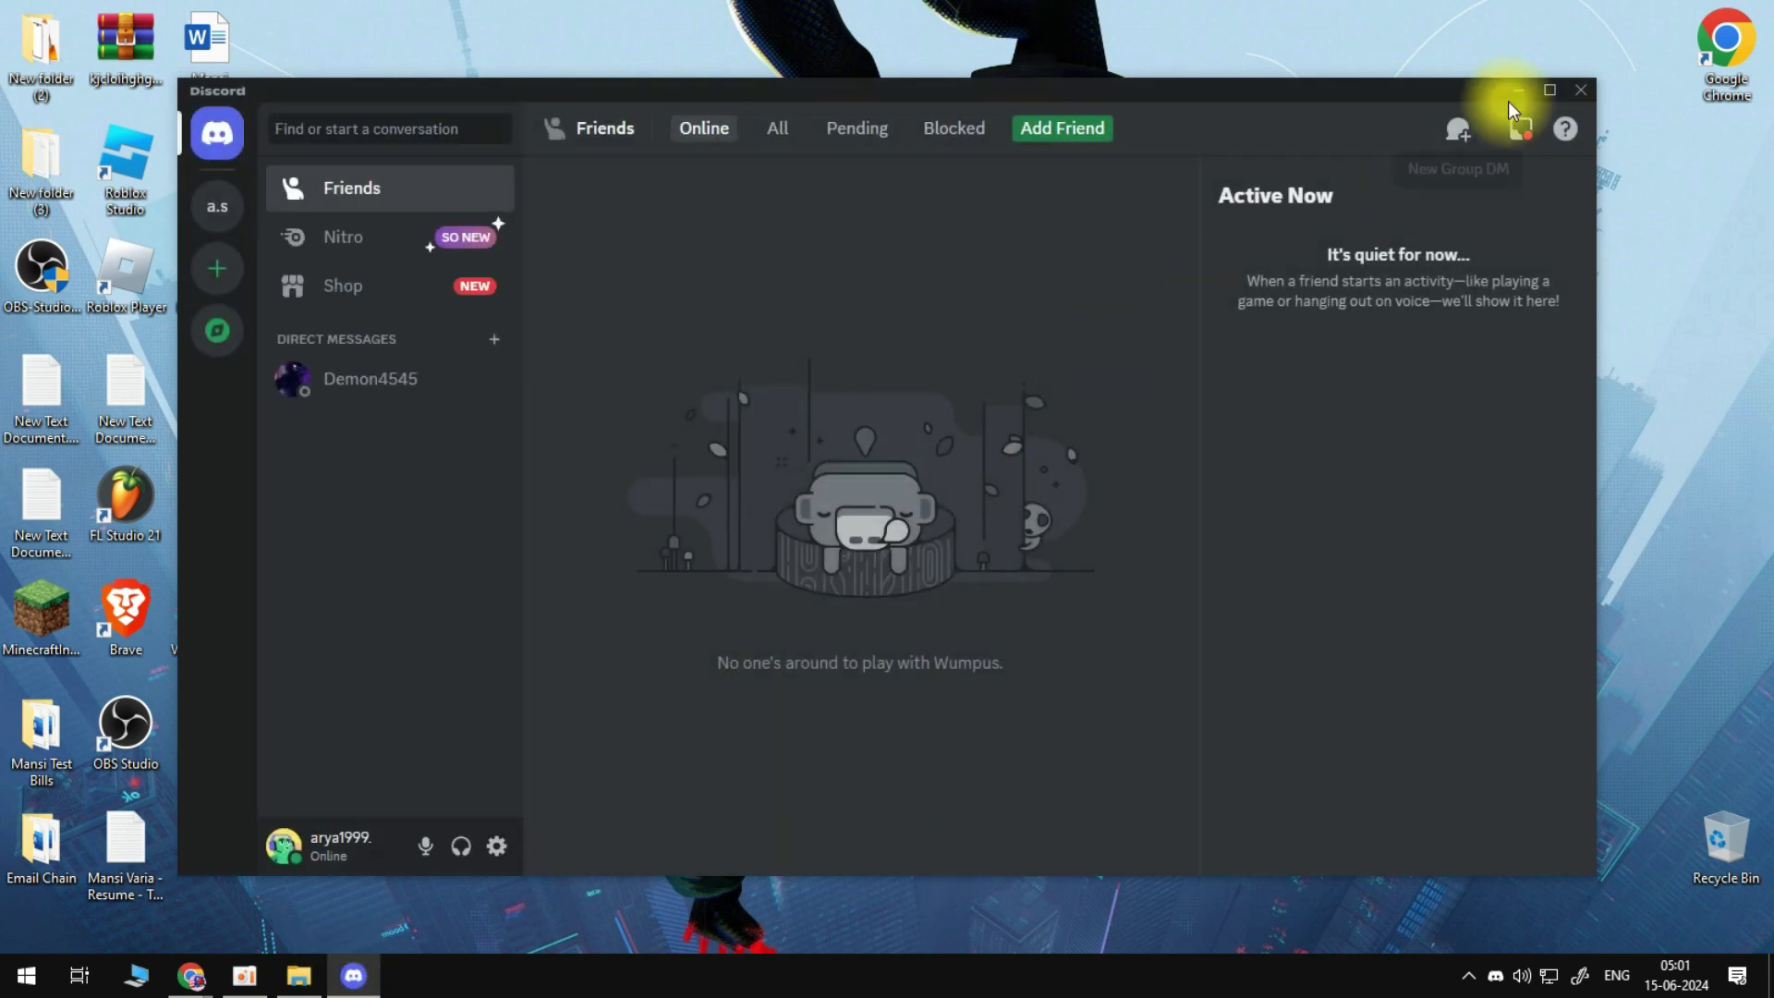
{"action": "left_click", "coordinate": [1550, 90]}
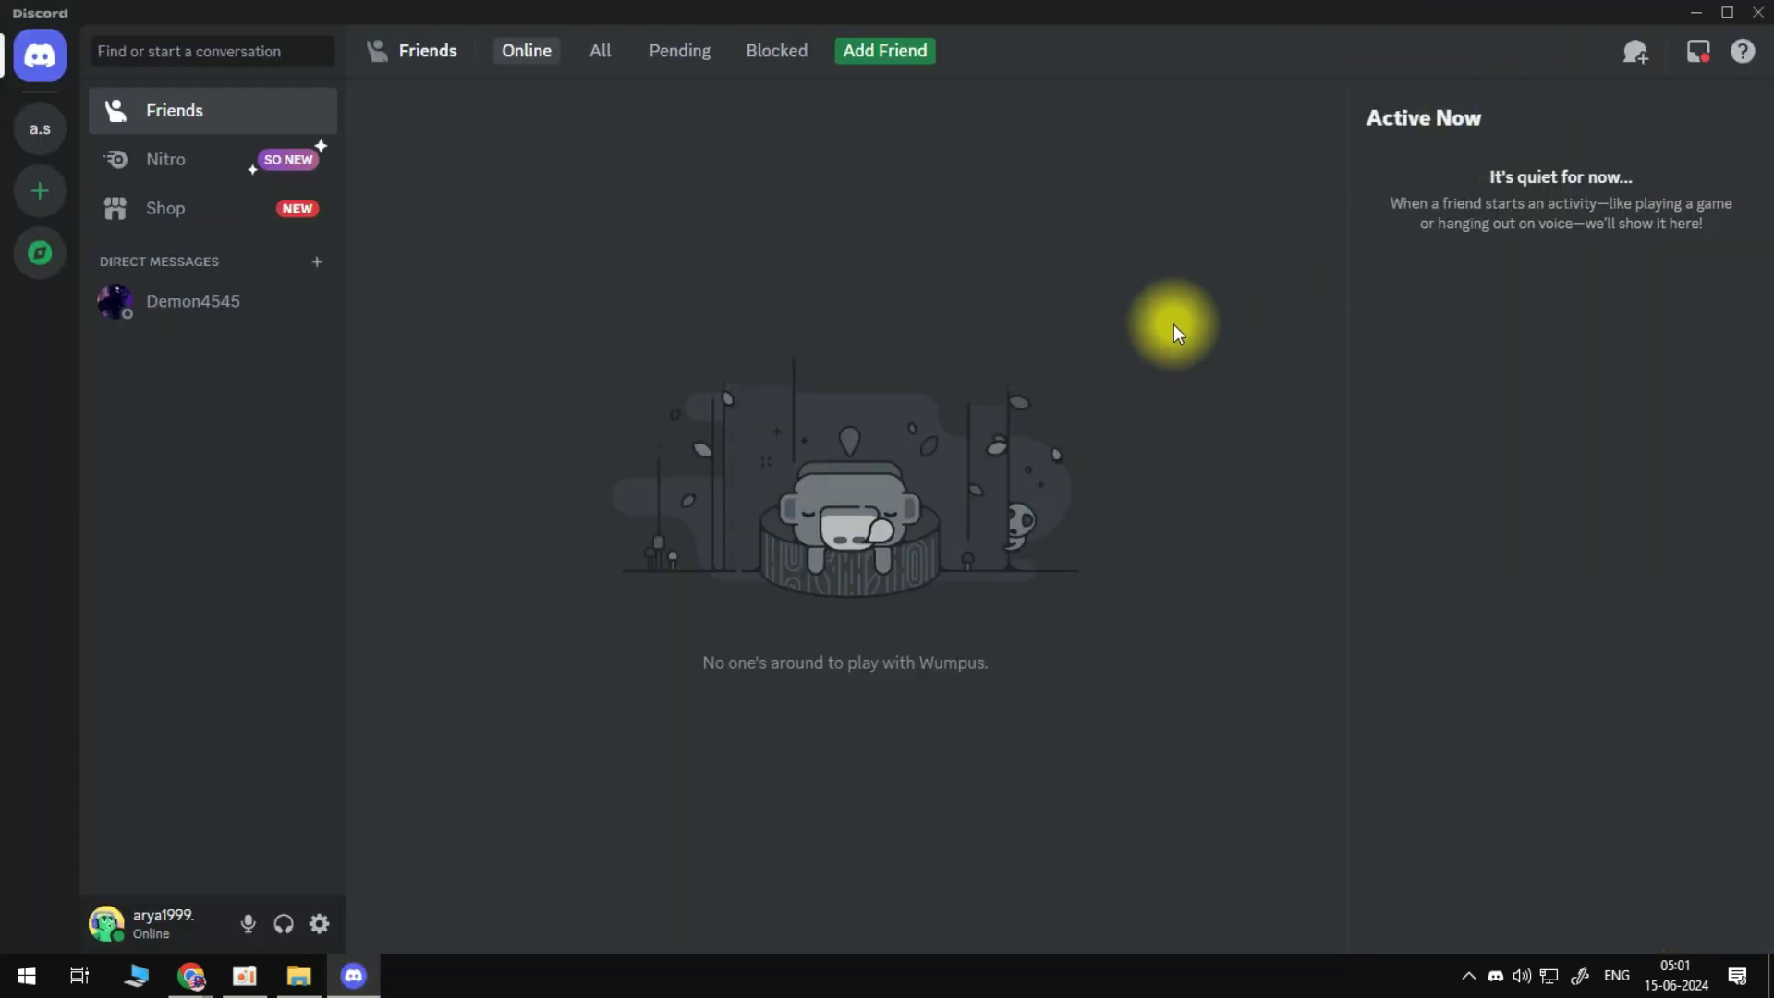
{"action": "left_click", "coordinate": [207, 295]}
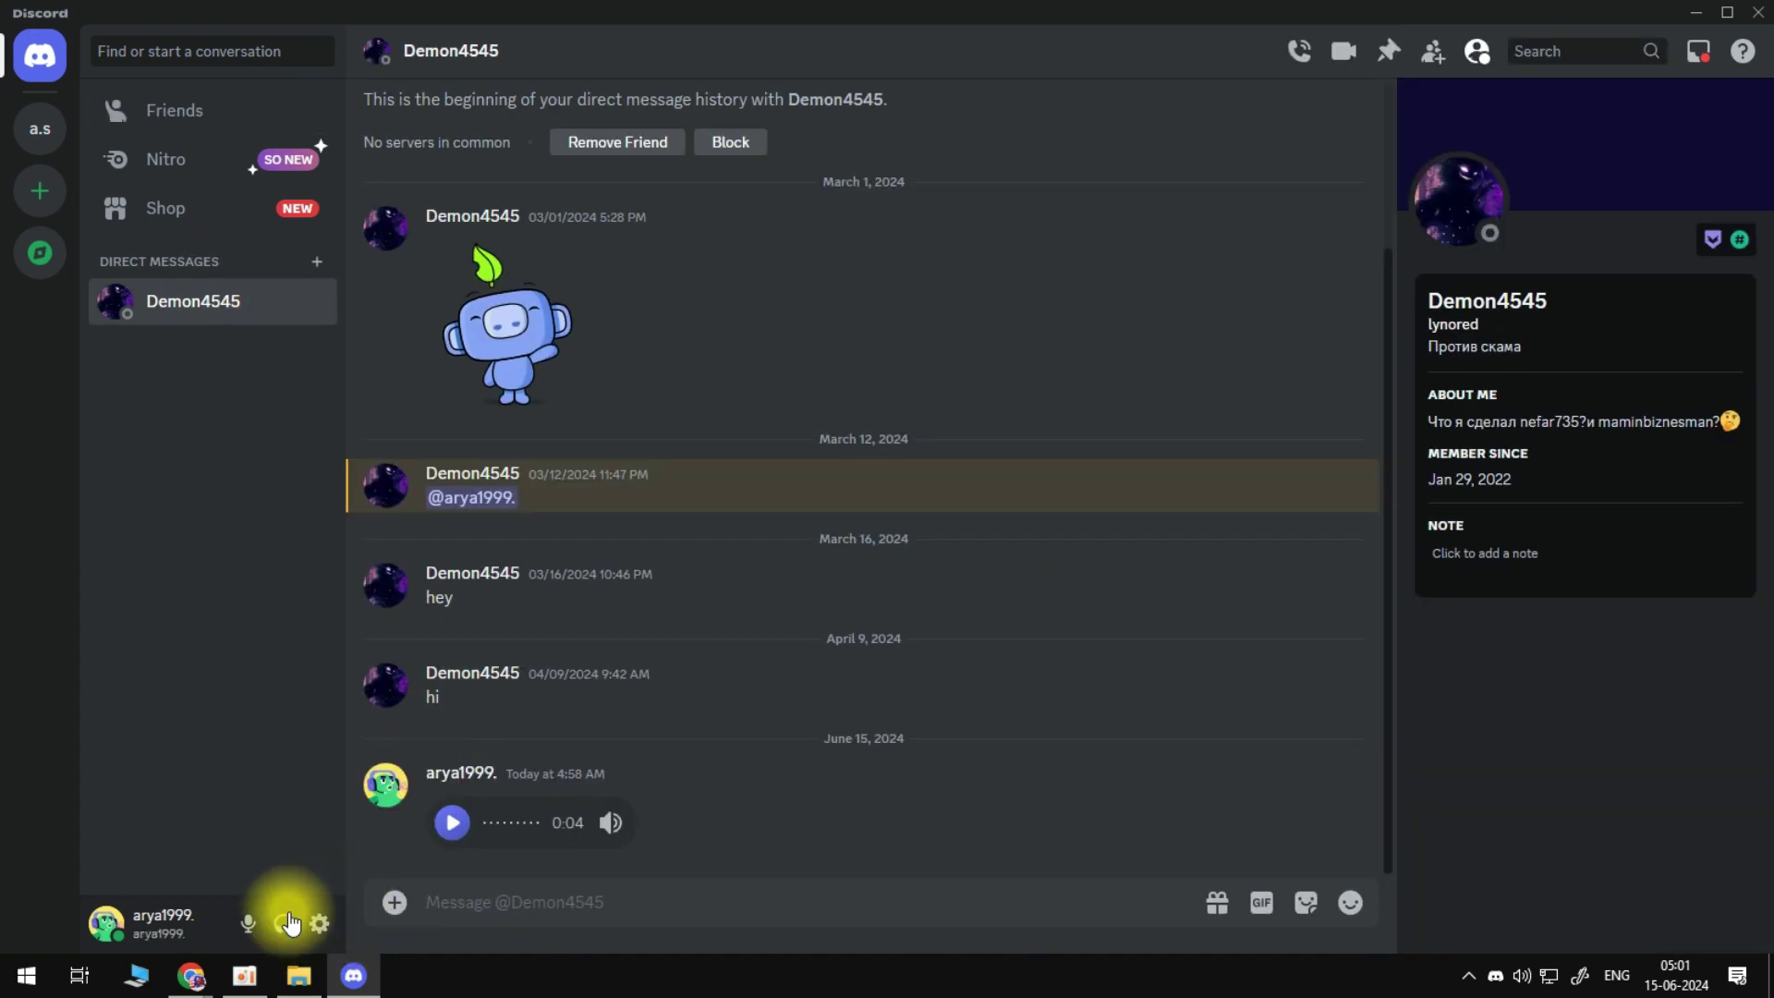
- Search the Vencord plugins in the user settings for "voice", check the VoiceMessages plugin, and close the settings
{"action": "left_click", "coordinate": [320, 925]}
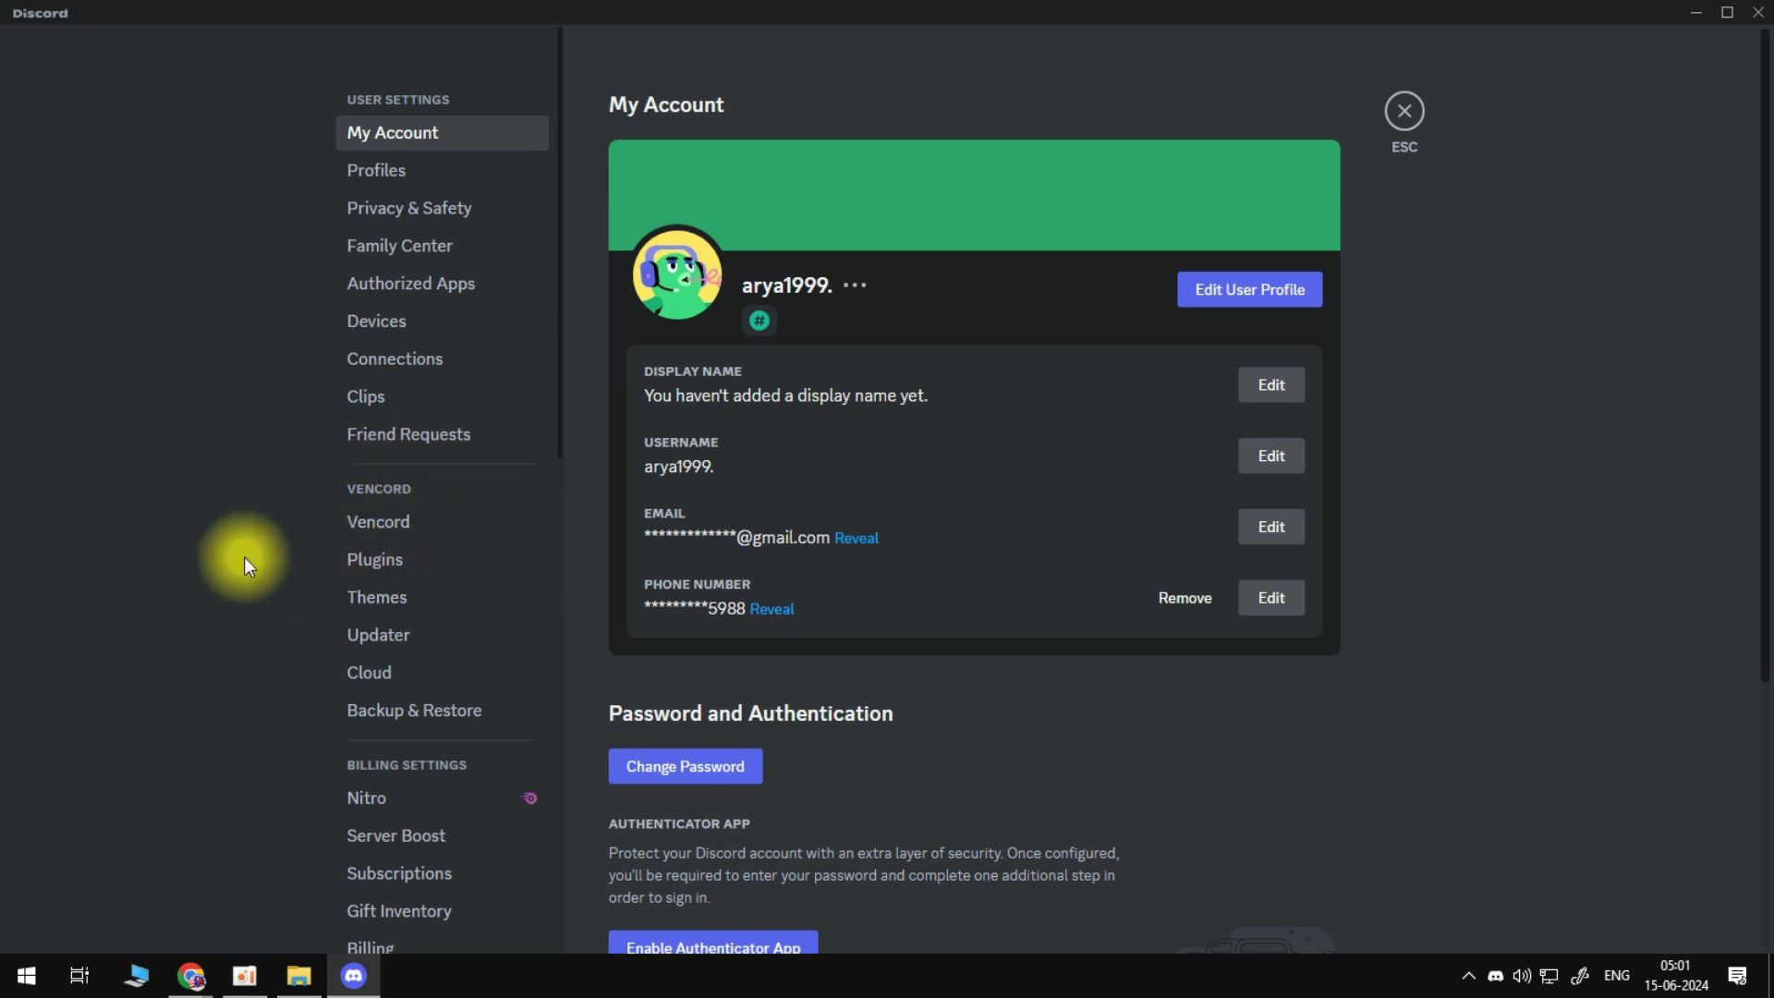
{"action": "left_click", "coordinate": [462, 569]}
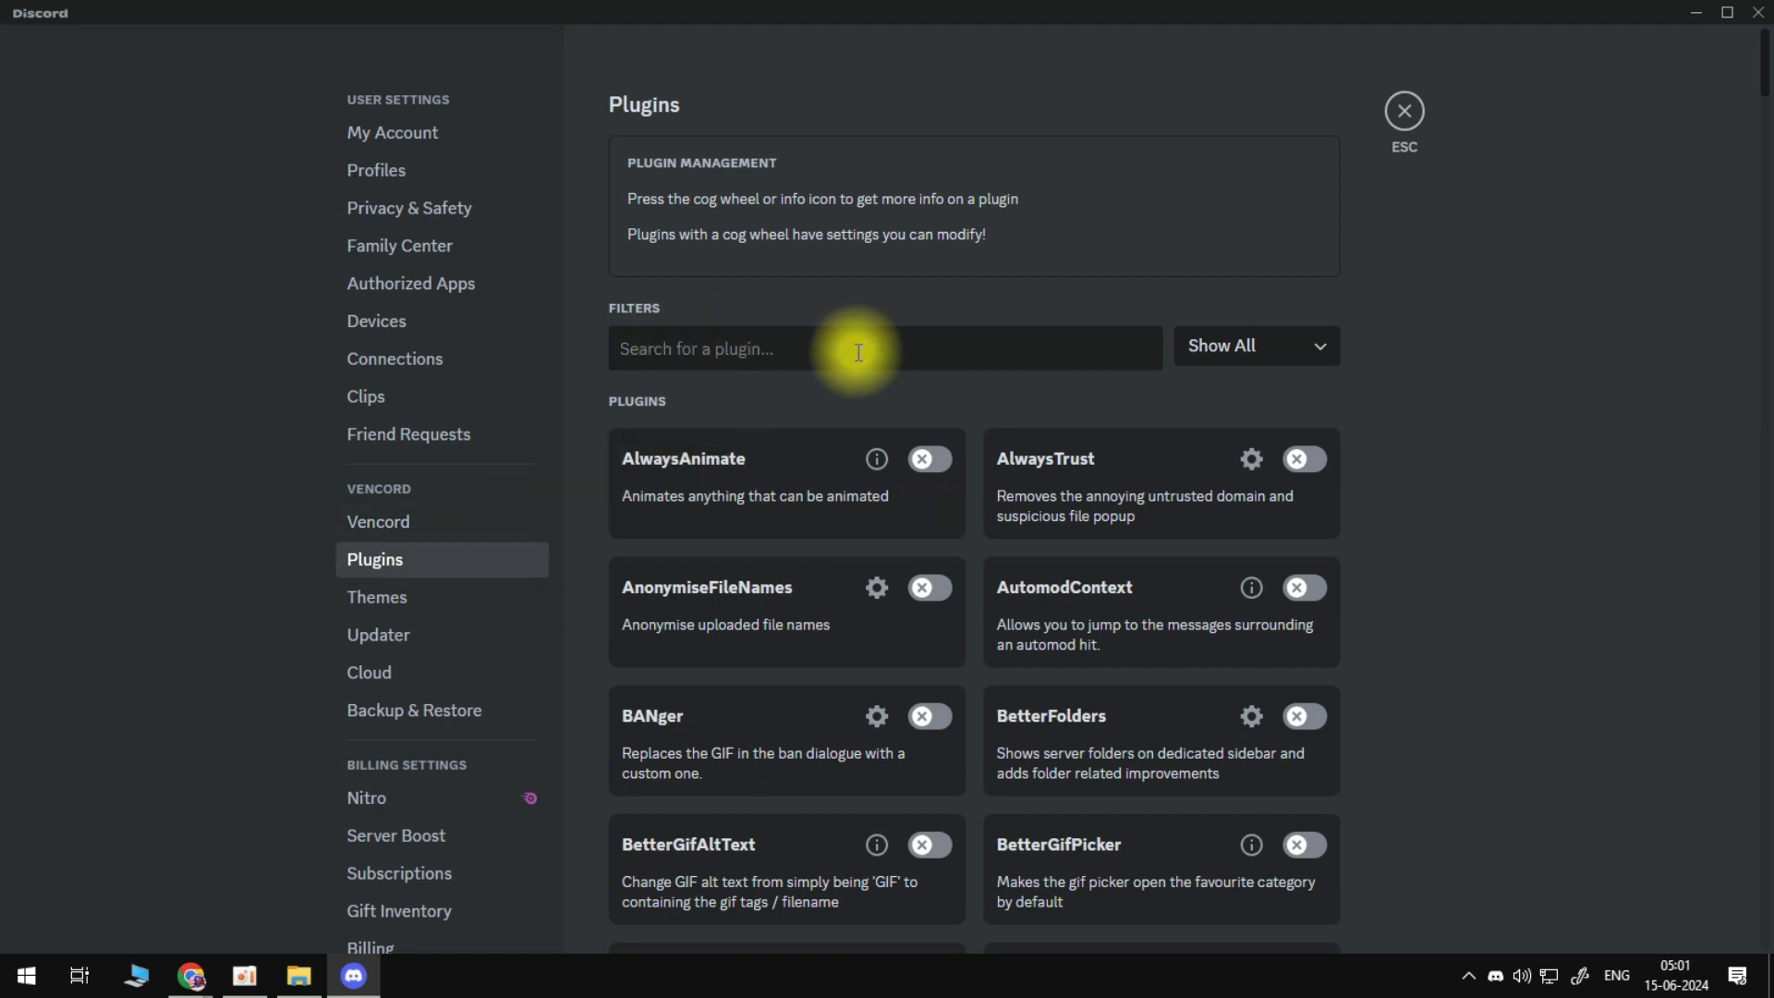
{"action": "left_click", "coordinate": [825, 344]}
{"action": "type", "text": "voice"}
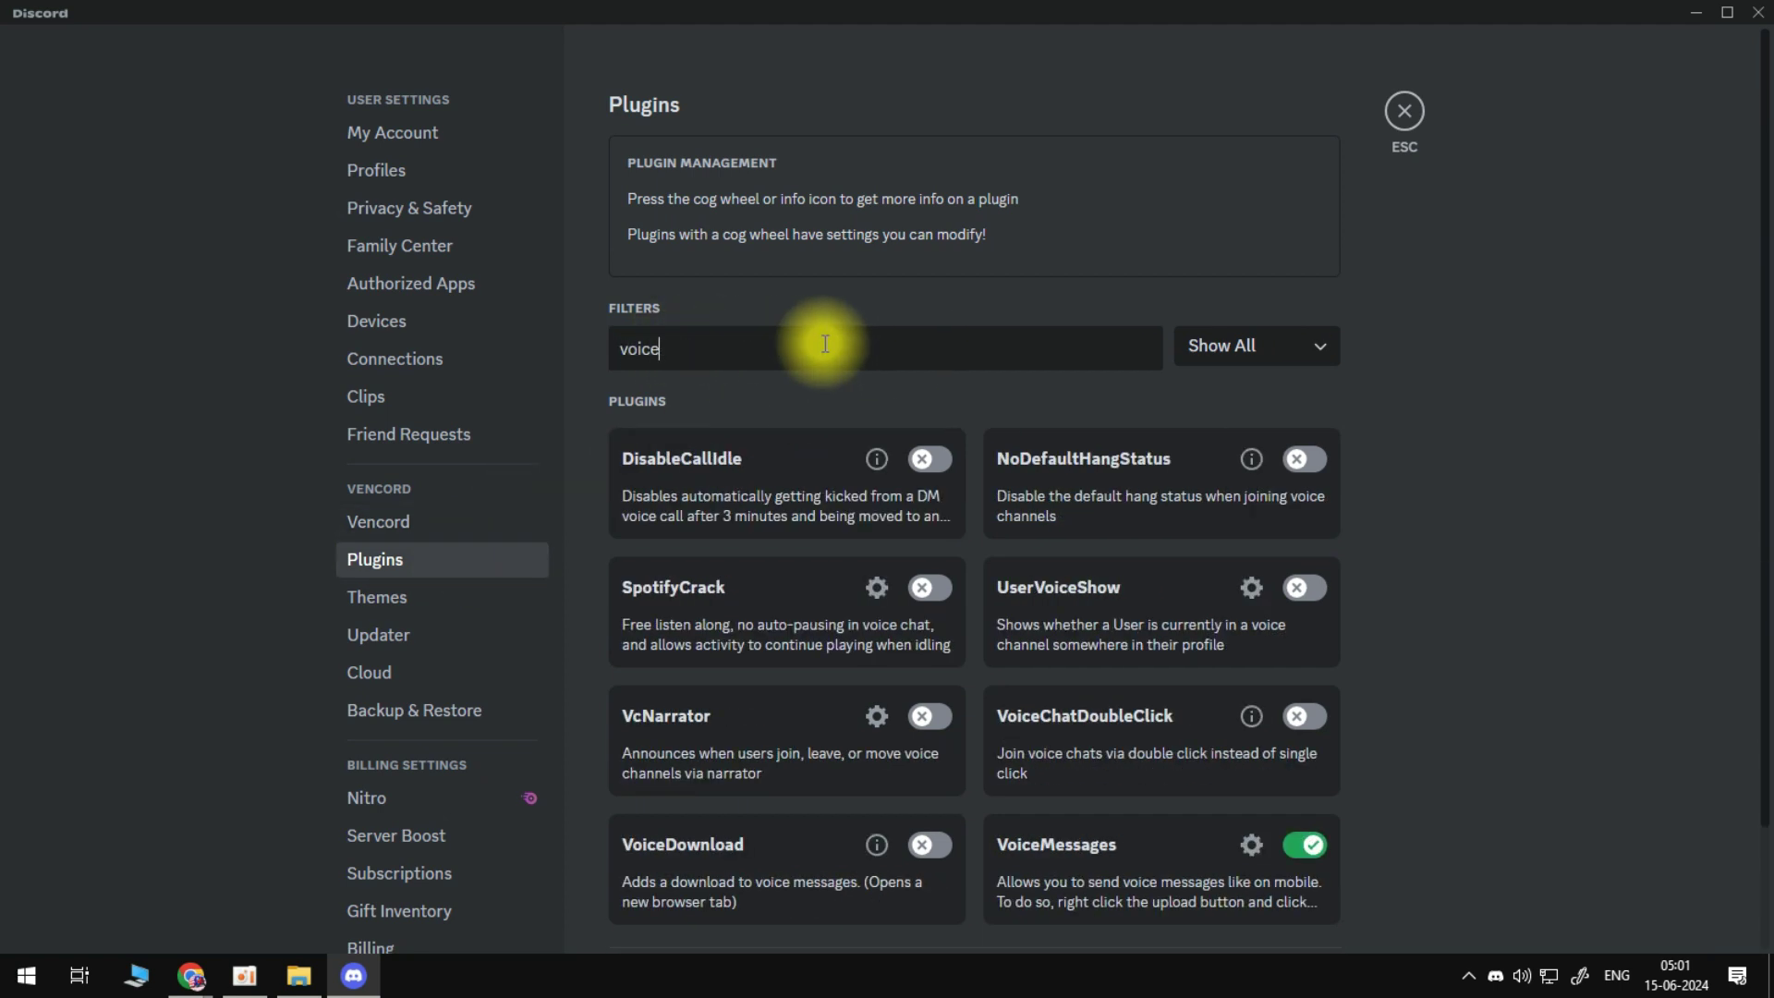
{"action": "scroll", "coordinate": [1167, 374], "scroll_direction": "down", "scroll_amount": 3}
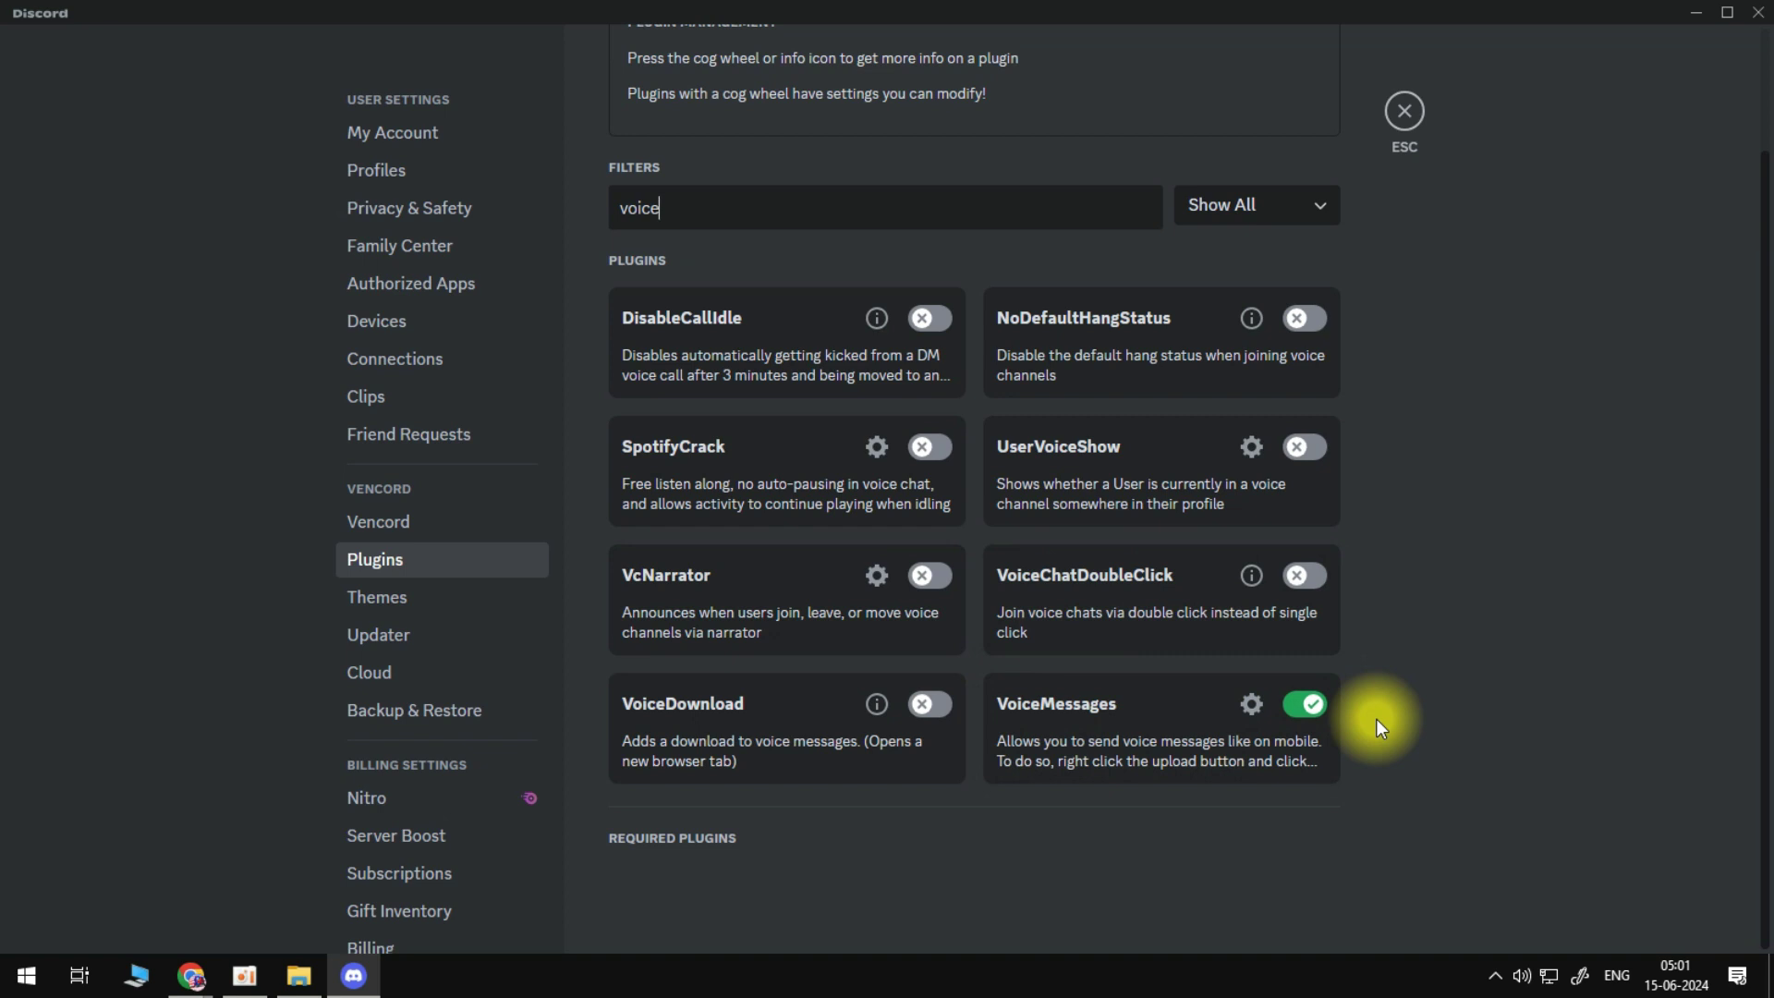
{"action": "left_click", "coordinate": [1412, 98]}
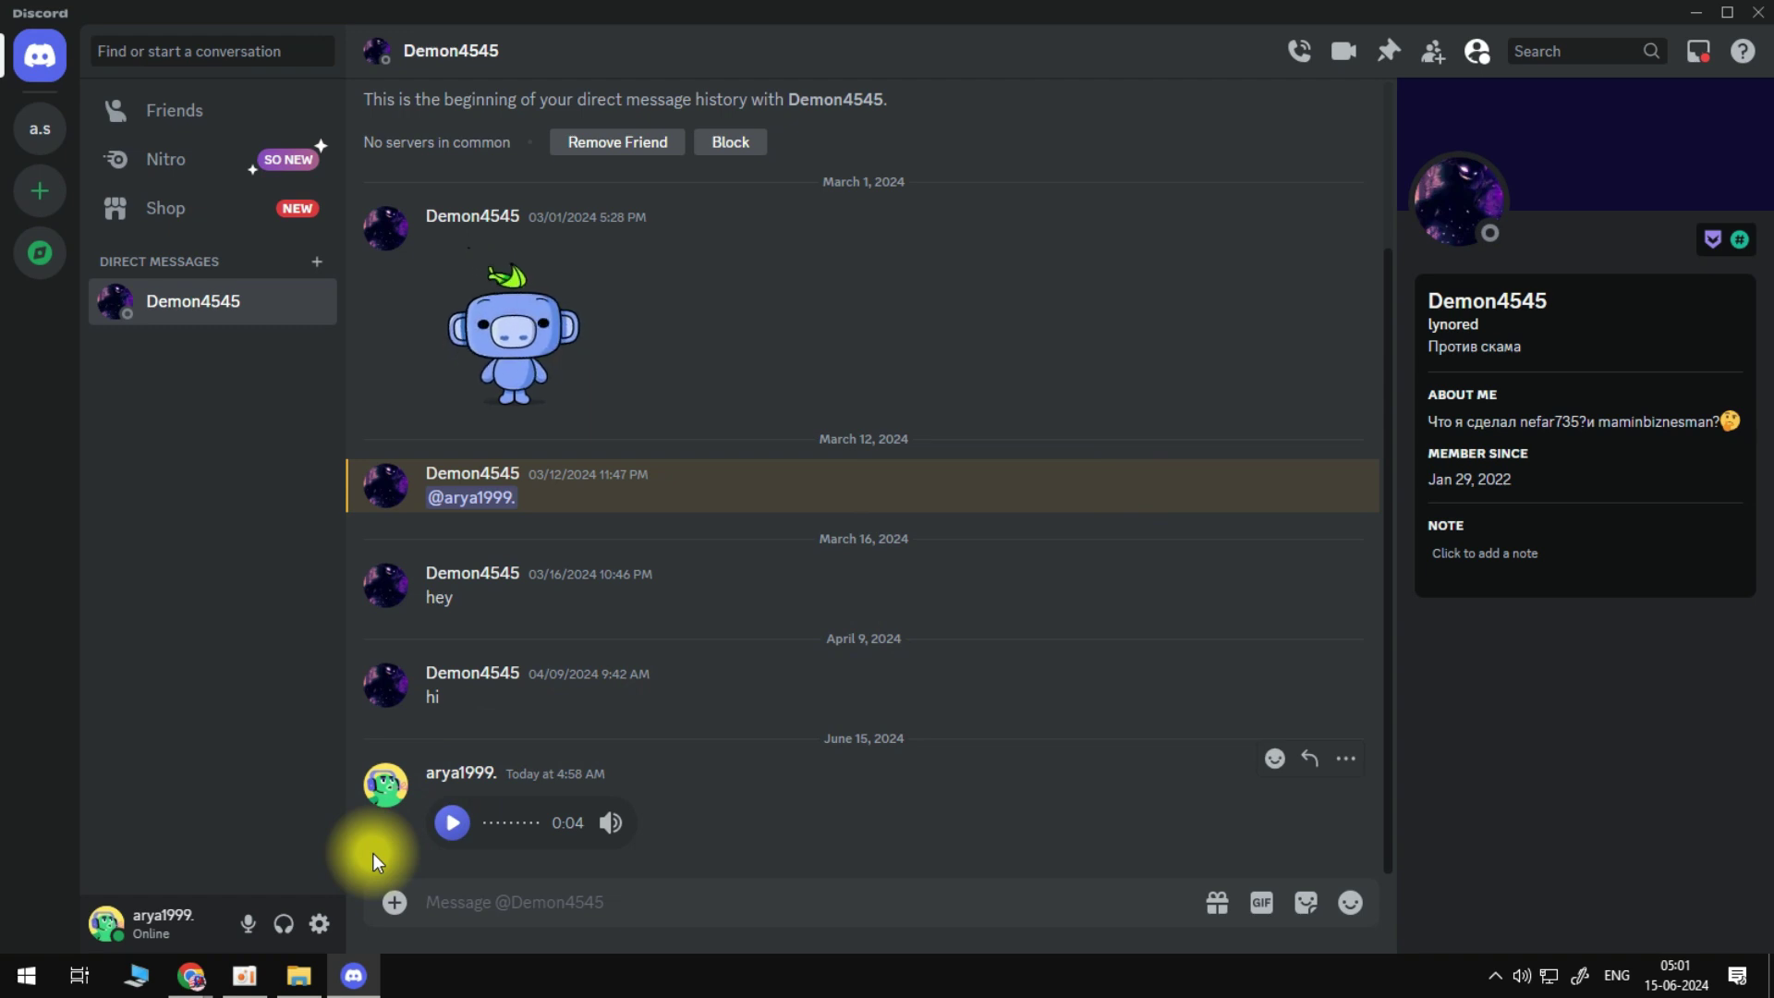
- Record a short voice message in the direct message conversation, preview it and send it
{"action": "left_click", "coordinate": [394, 902]}
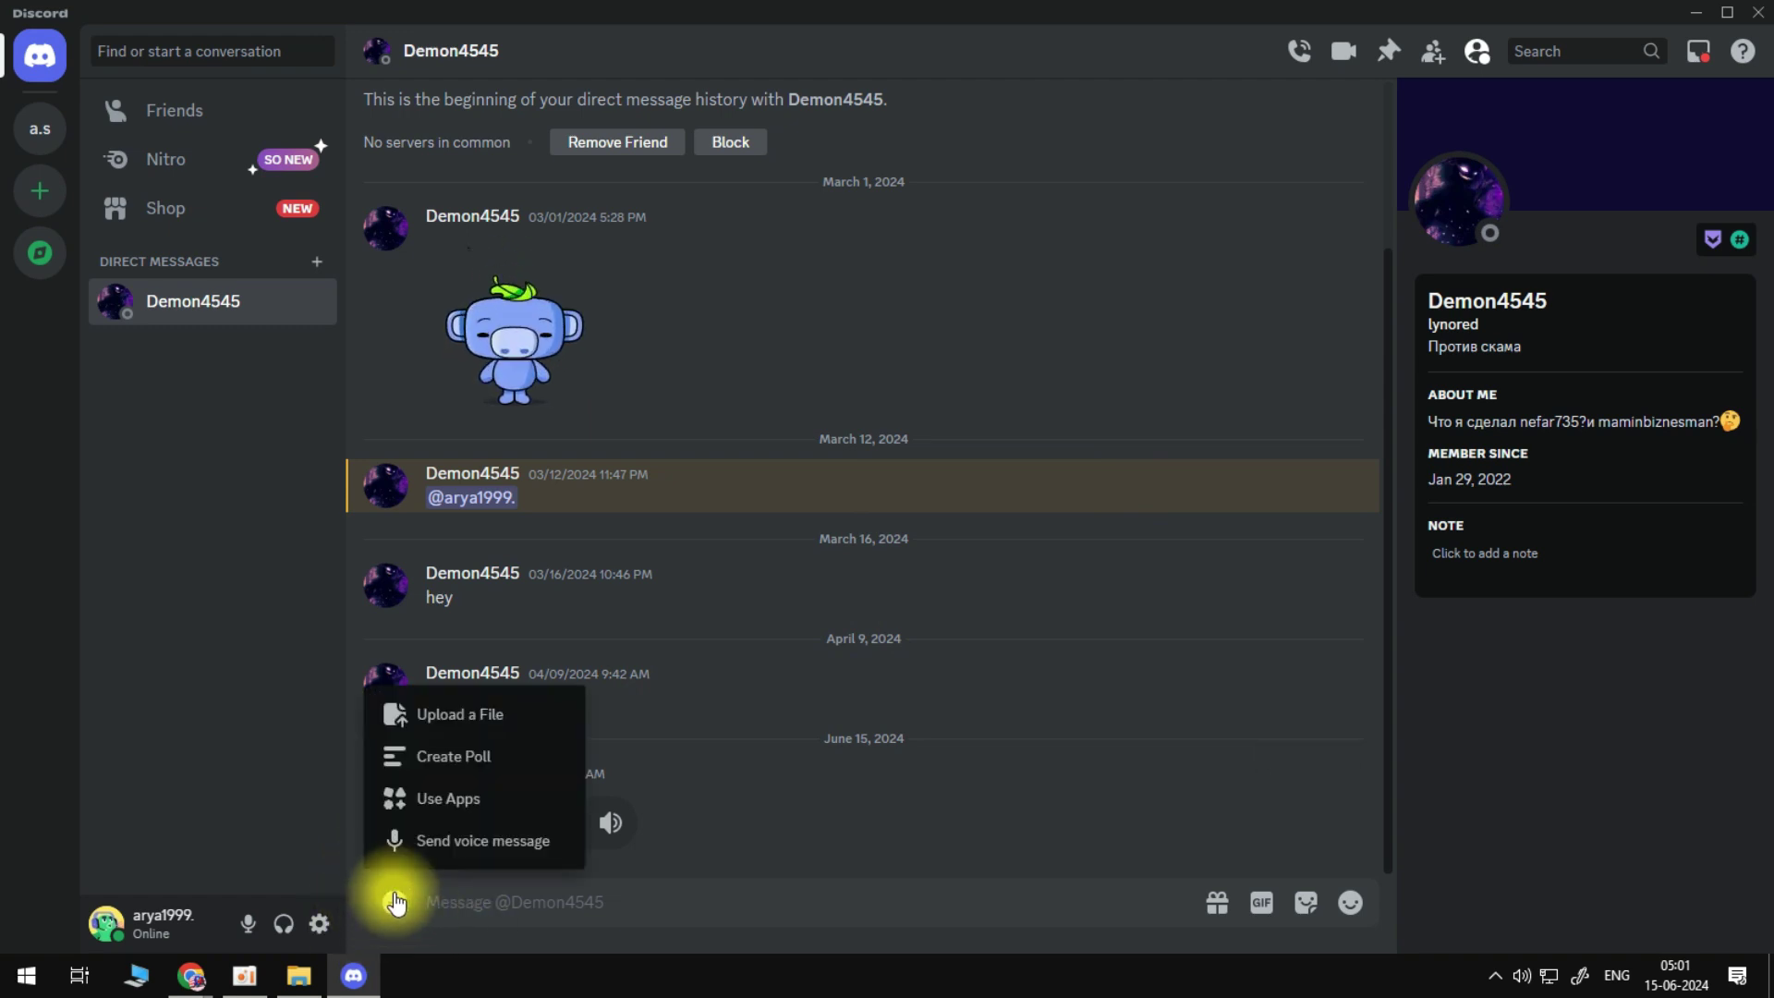
{"action": "left_click", "coordinate": [508, 842]}
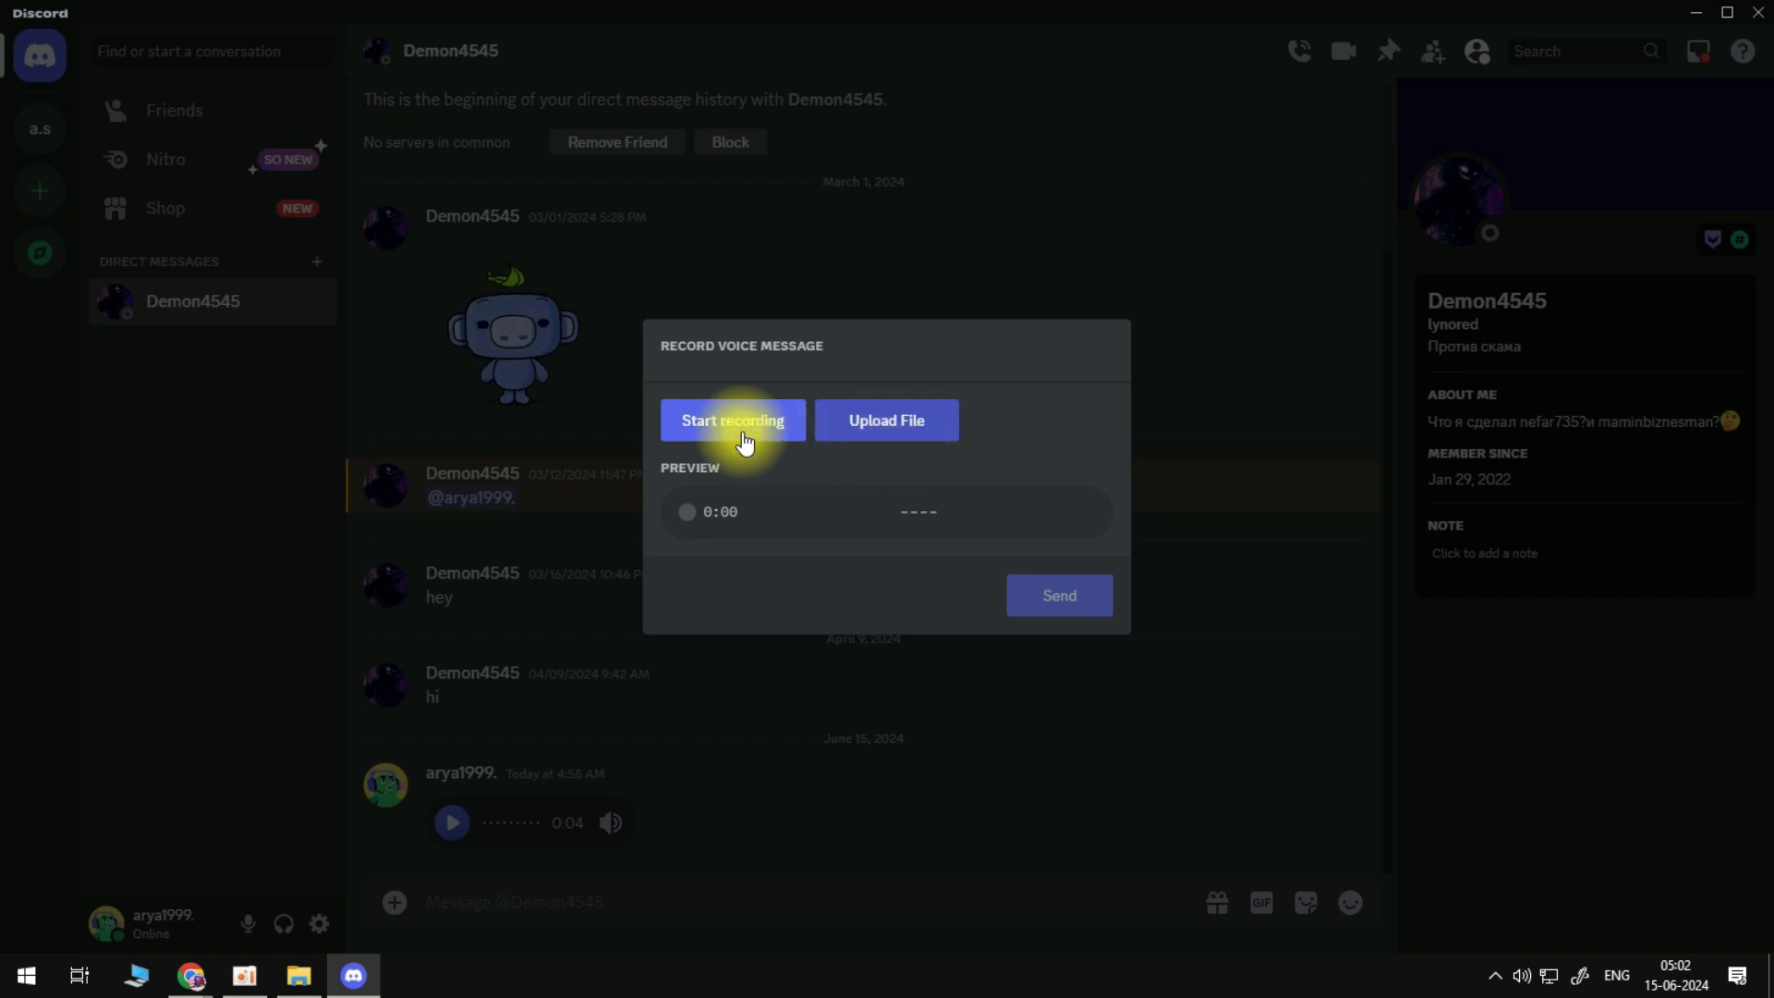
{"action": "left_click", "coordinate": [702, 439]}
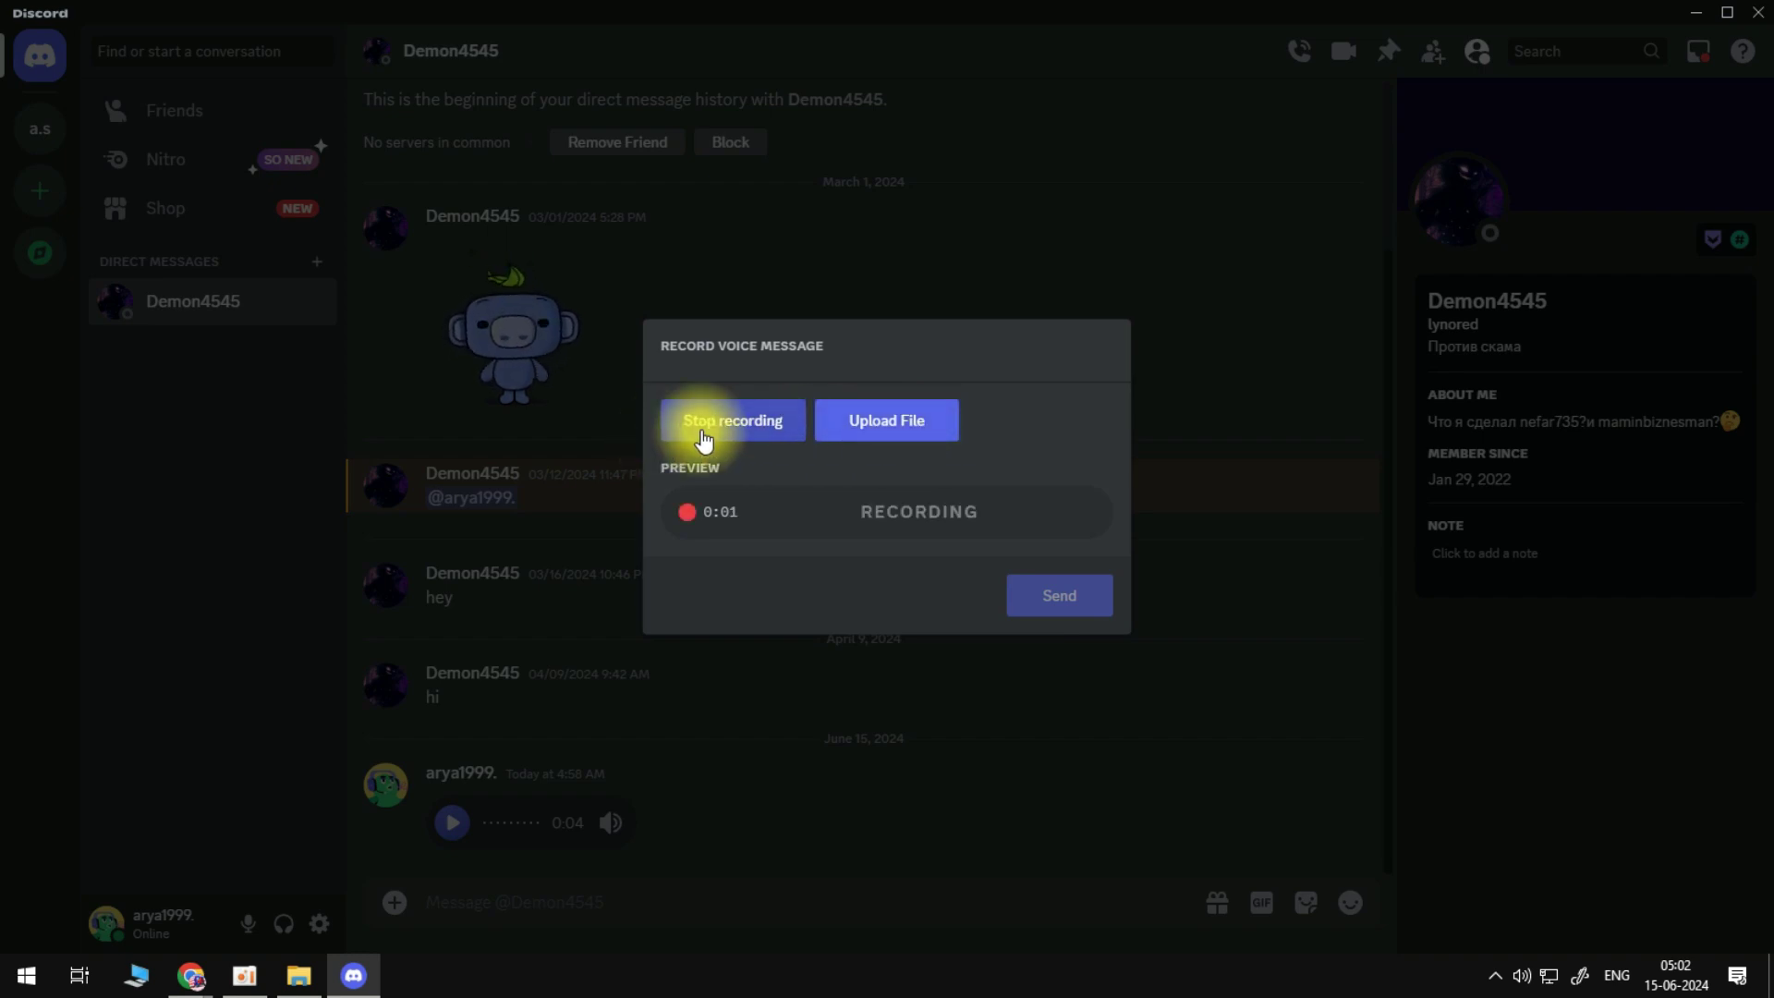
{"action": "left_click", "coordinate": [702, 440]}
{"action": "left_click", "coordinate": [688, 513]}
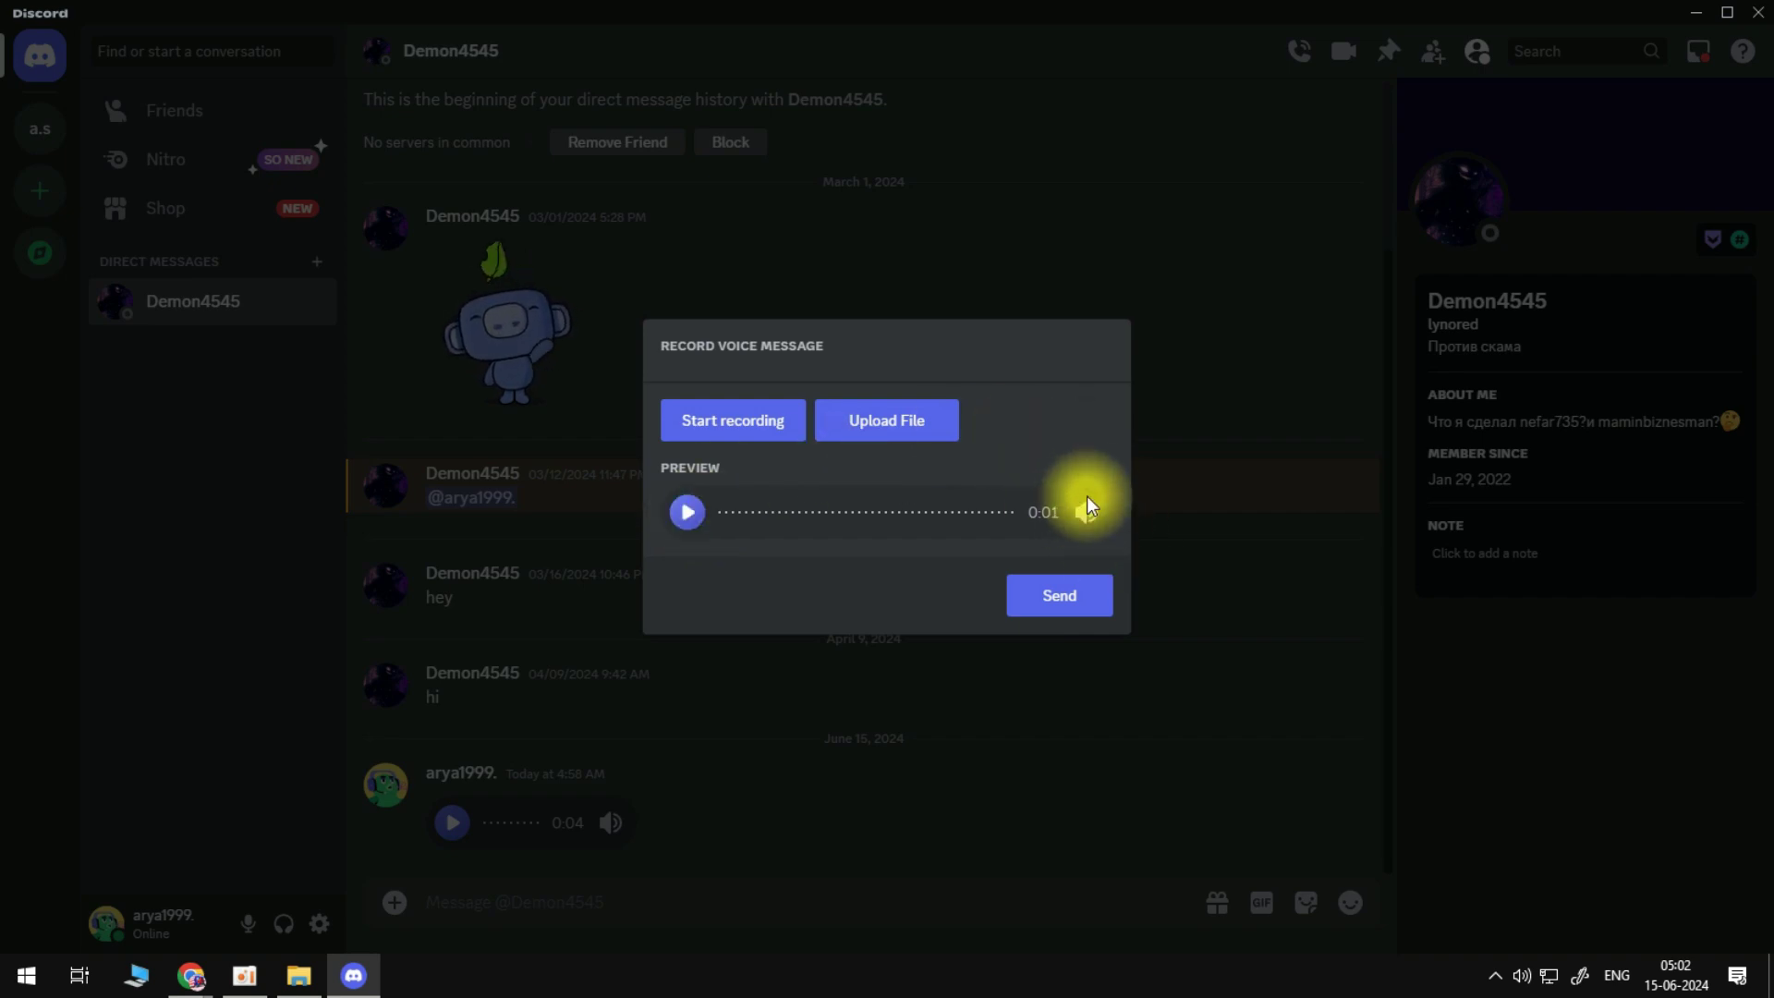
{"action": "mouse_move", "coordinate": [1086, 495]}
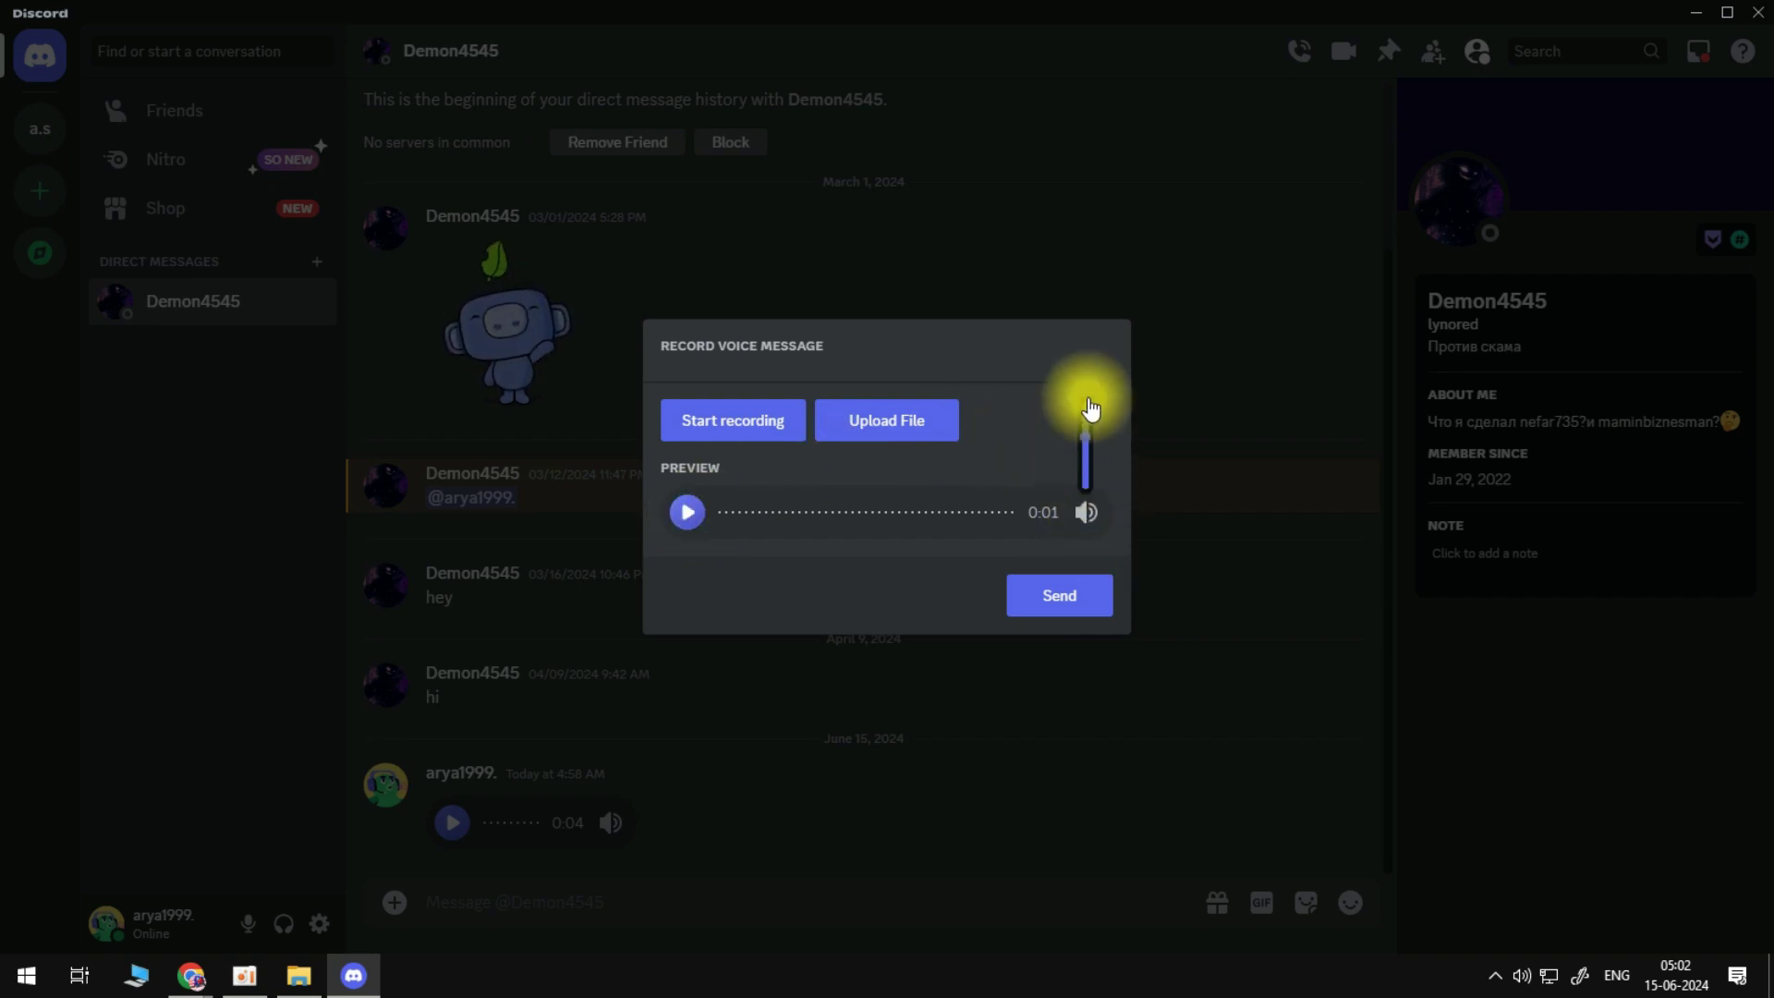
{"action": "left_click", "coordinate": [1036, 610]}
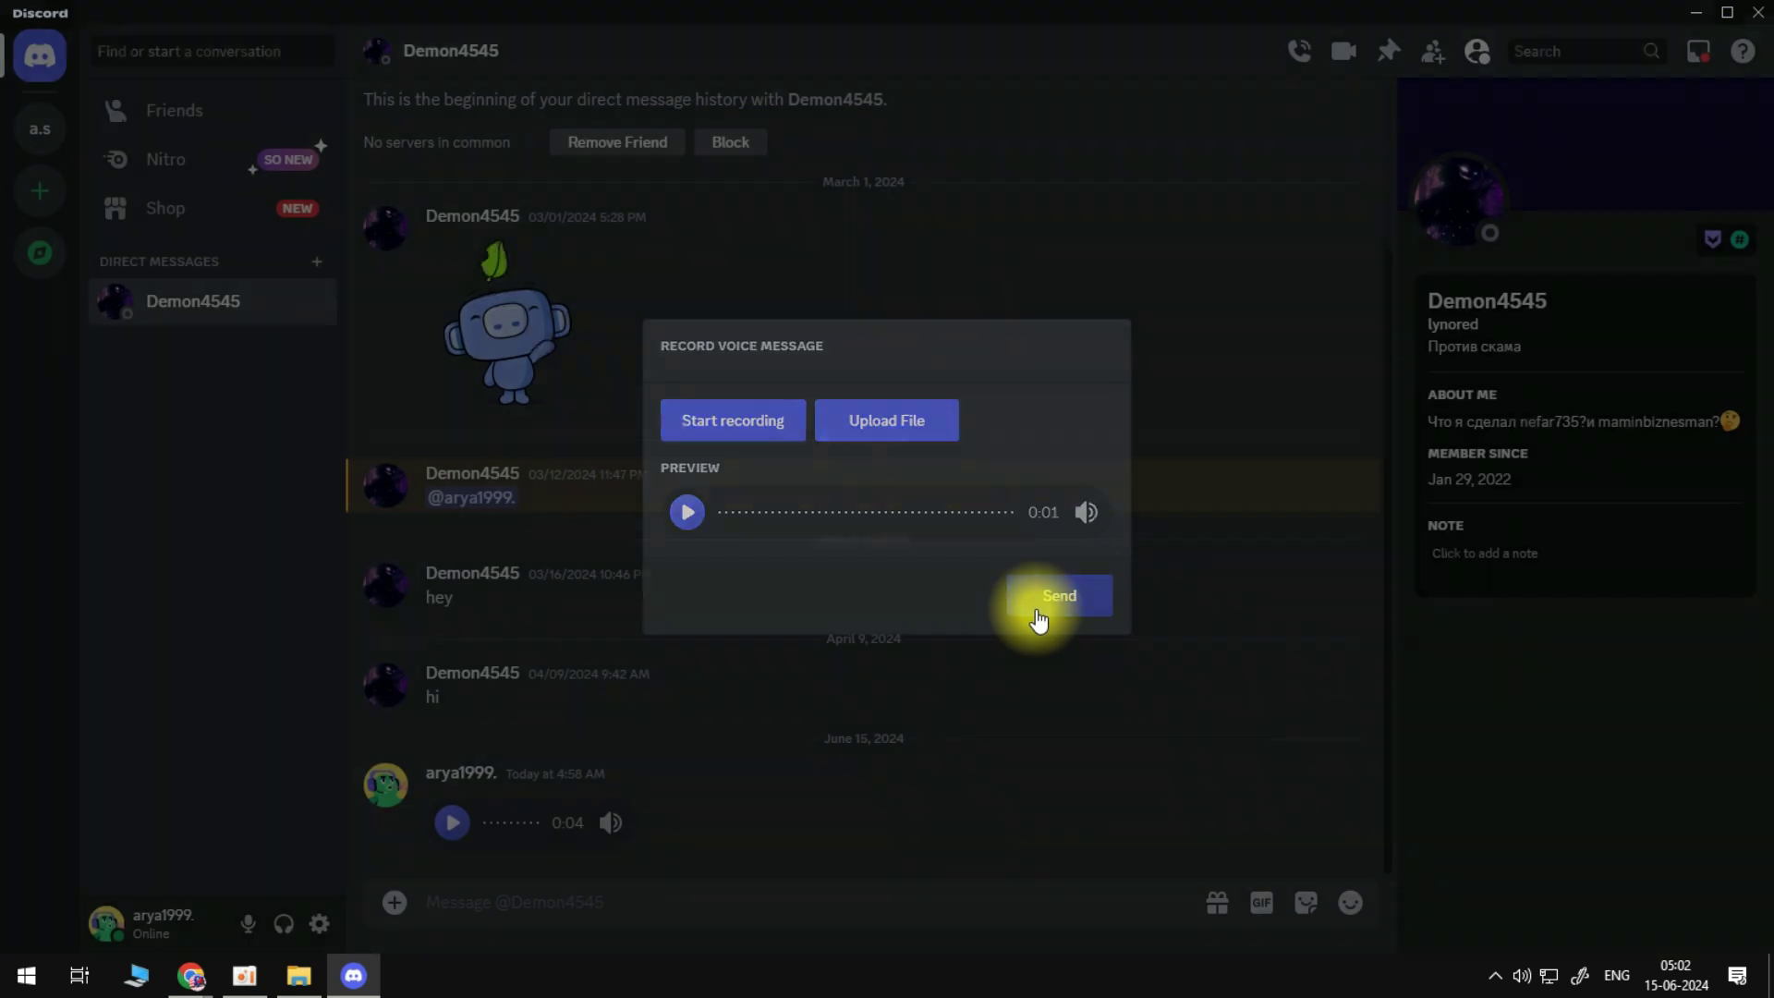